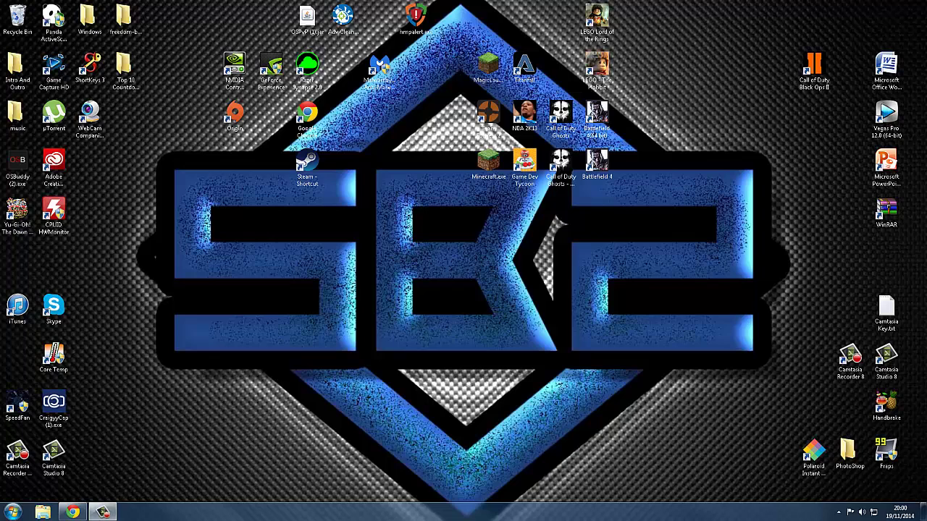
- Open a command prompt and run ipconfig to list the computer's network addresses
left_click(12, 511)
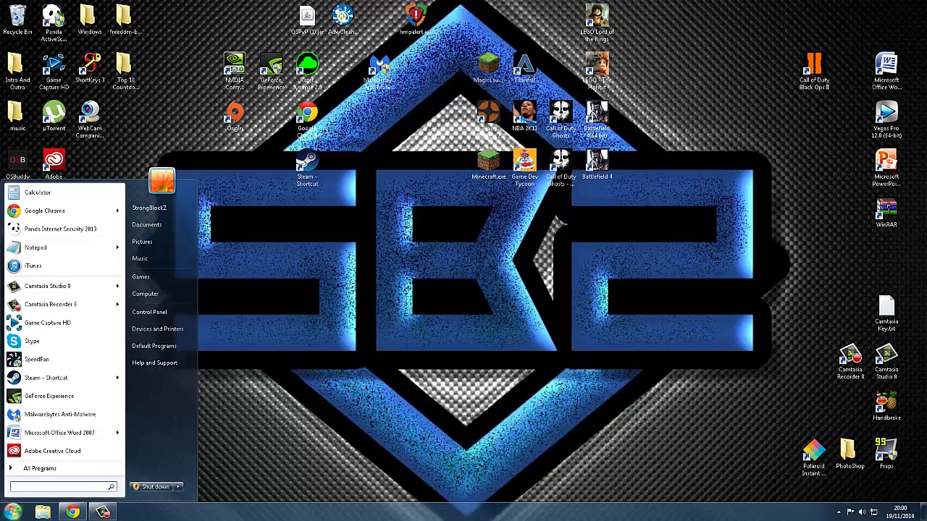
type("cmd")
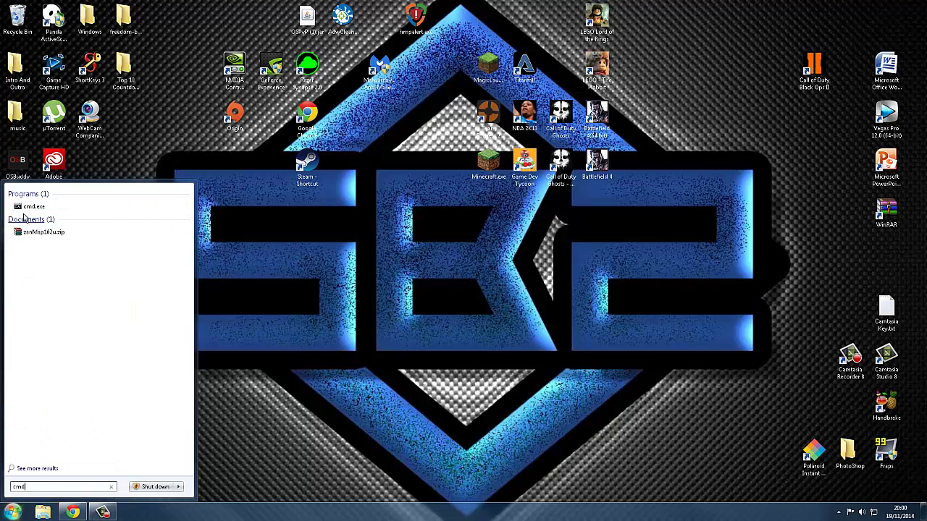
left_click(31, 207)
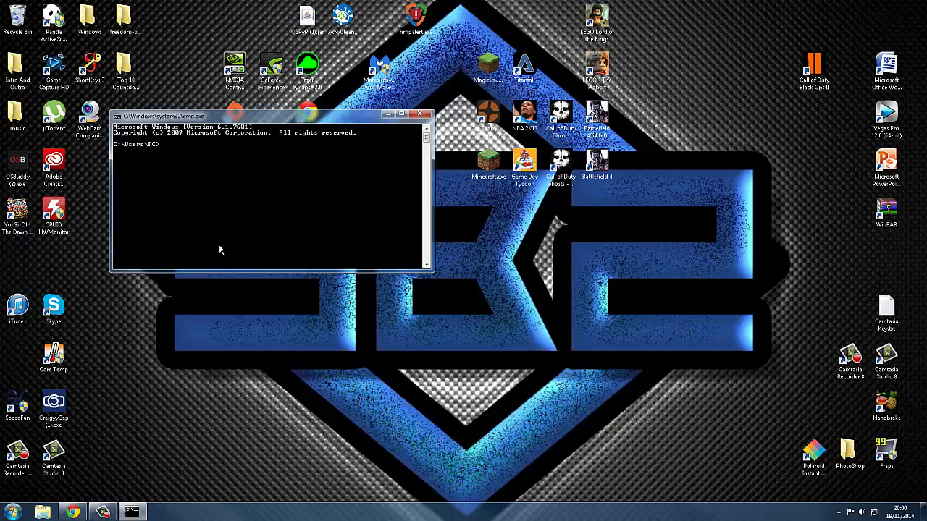
type("ipco")
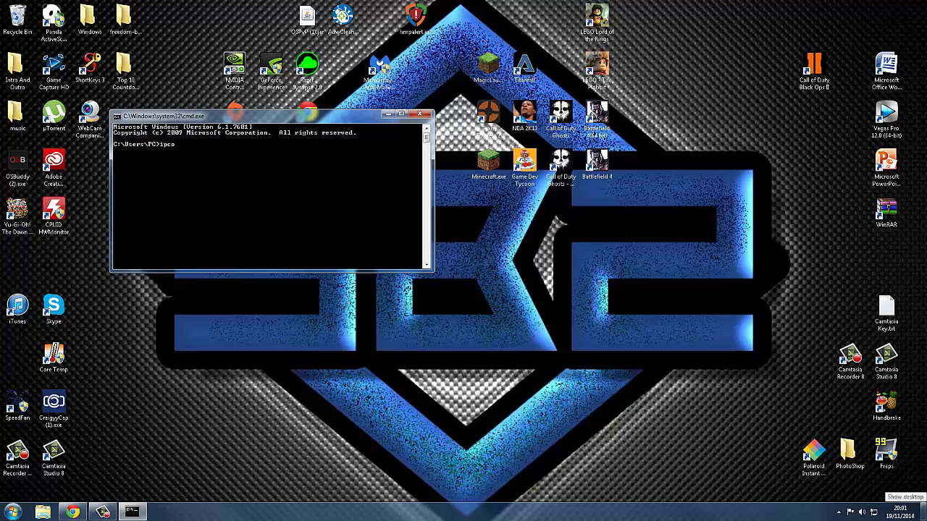
type("nfig")
key("Return")
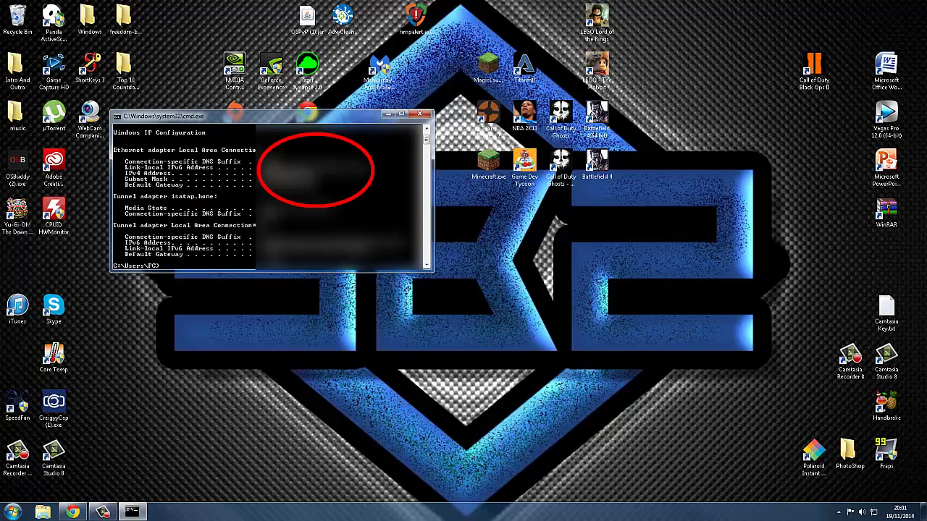
- Switch to Chrome and open the router's management page at its default gateway address
left_click(72, 512)
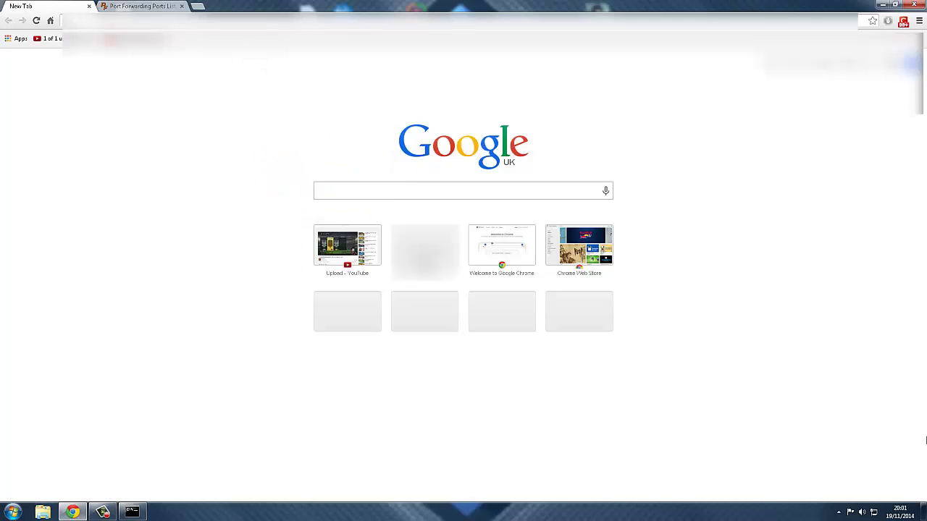
type("1")
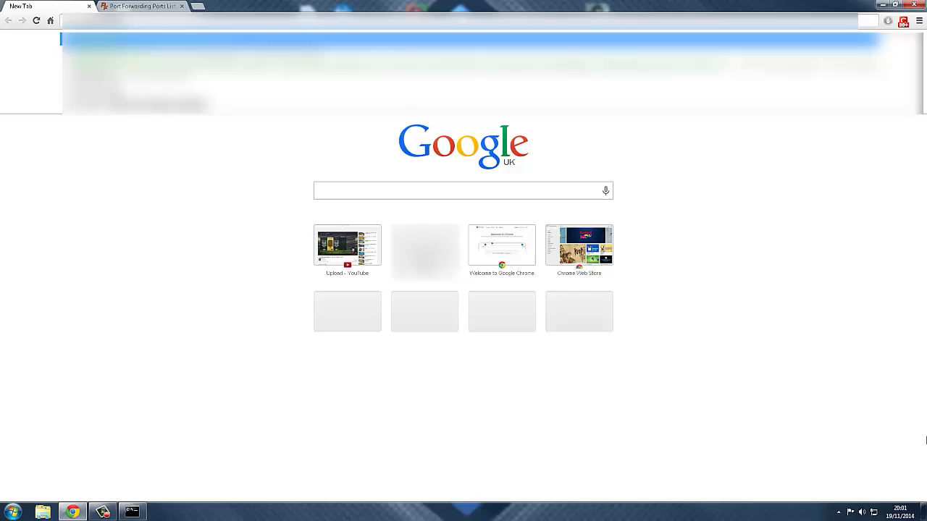
key("Return")
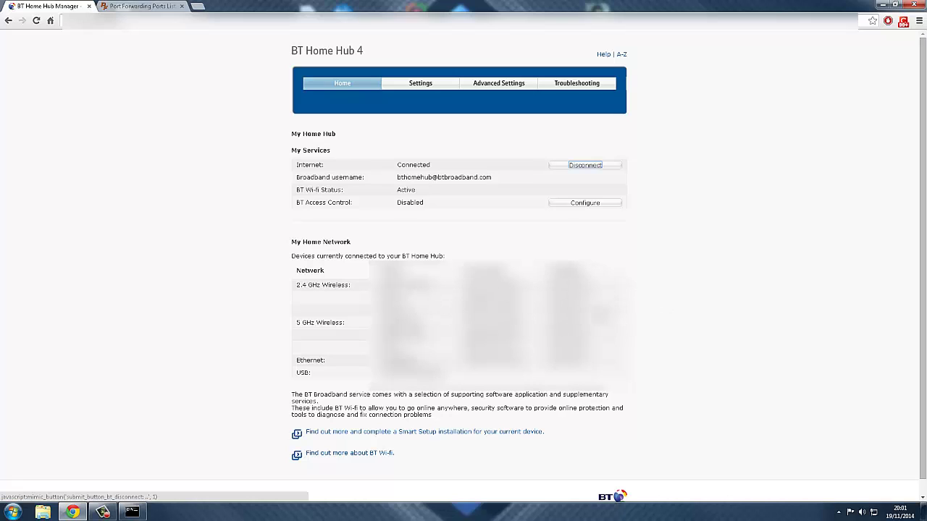
- Request the router's Advanced Settings and log in with the admin password
left_click(508, 89)
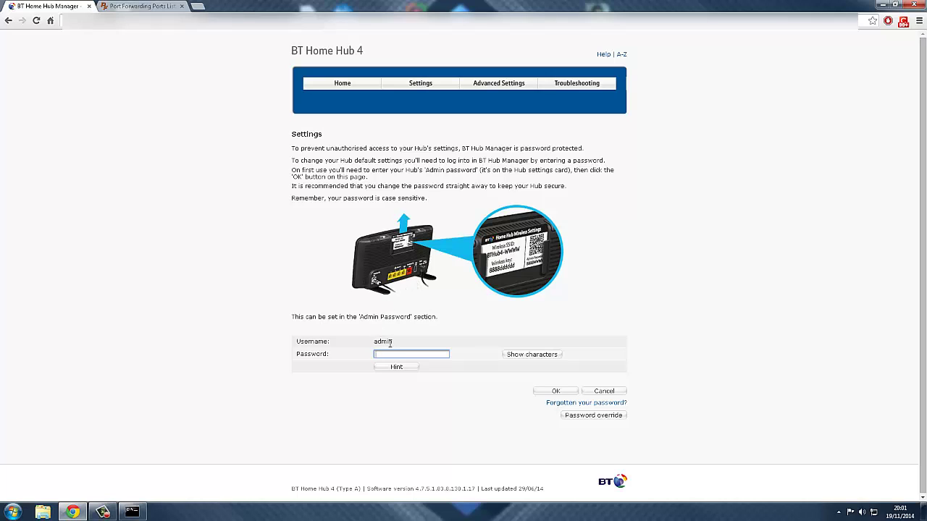
type("••••A•••A•••")
key("Return")
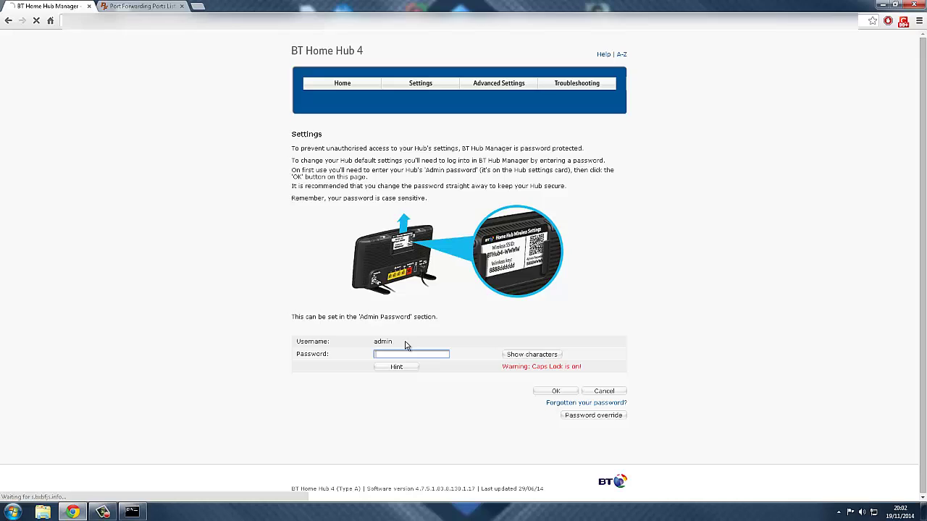
- Continue to the firewall's Port Forwarding settings and start adding a new user-defined game or application
left_click(350, 197)
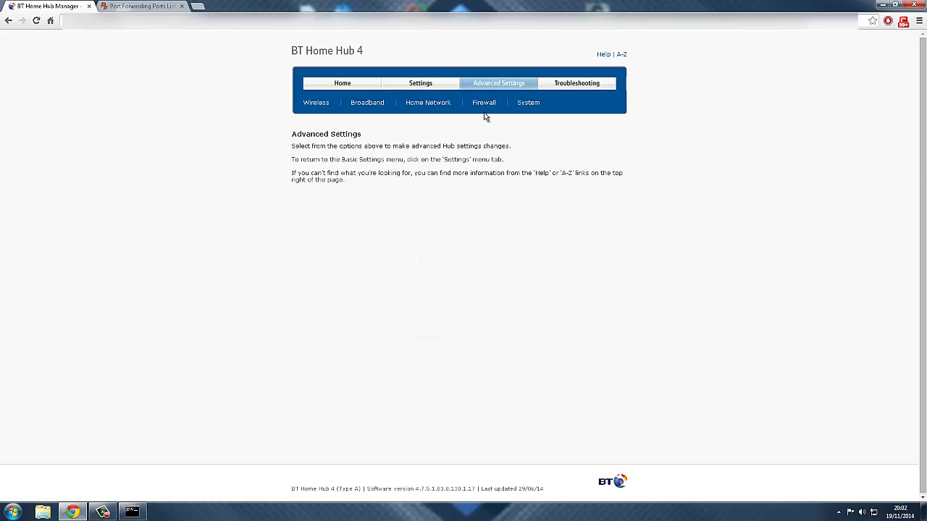
left_click(495, 102)
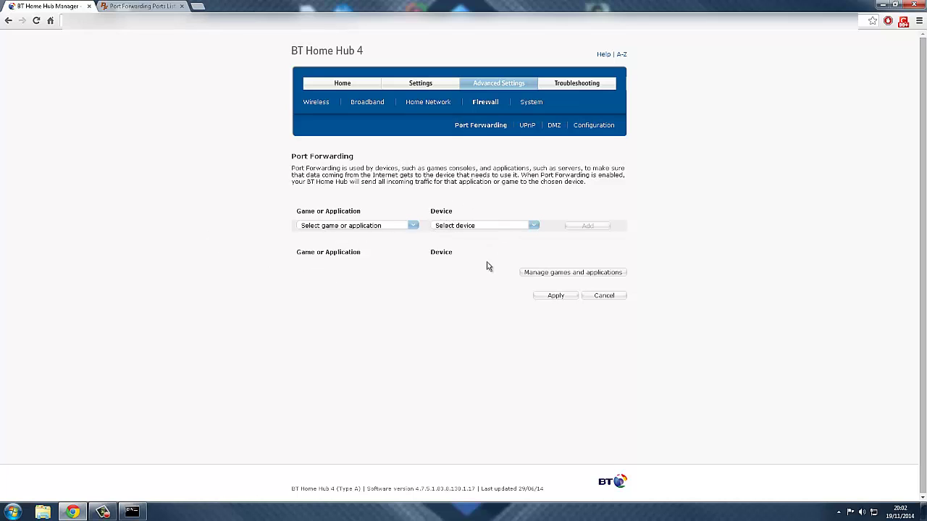
left_click(547, 276)
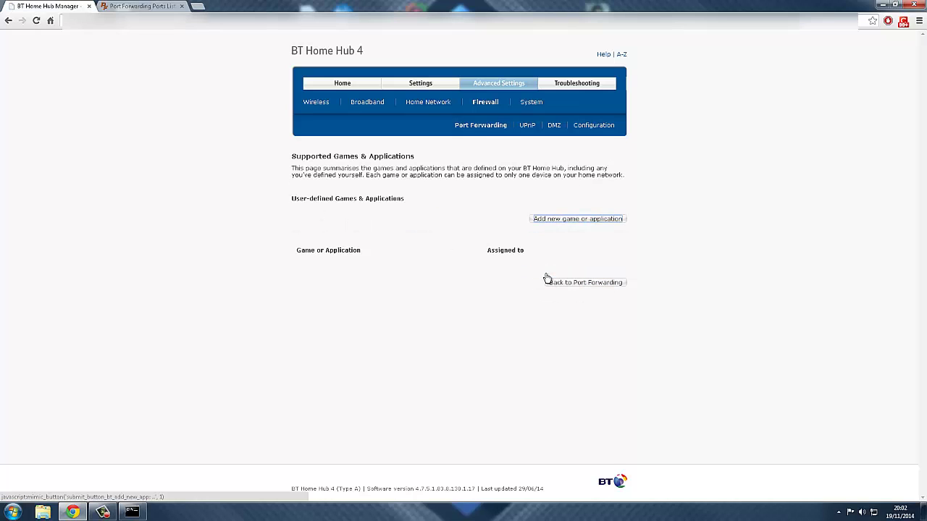
left_click(568, 223)
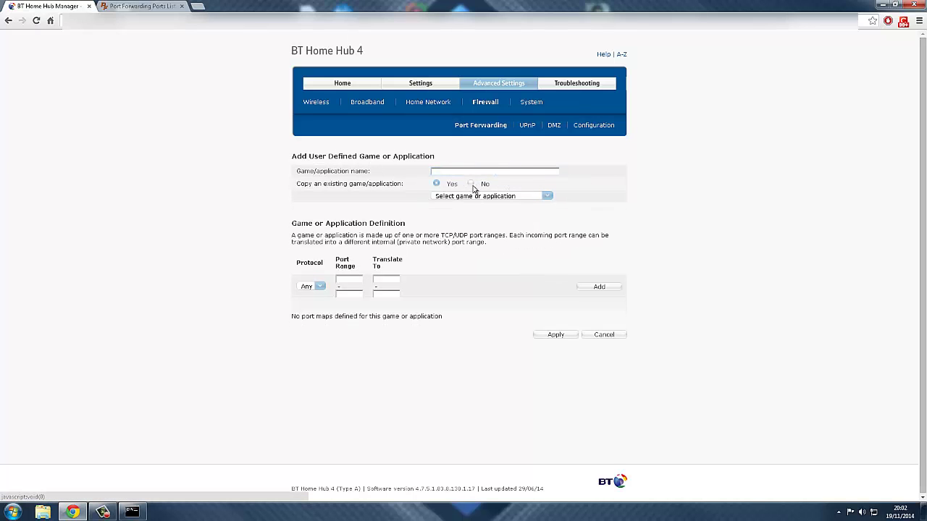
- Choose not to copy an existing game or application and name the new entry Xbox One
left_click(472, 186)
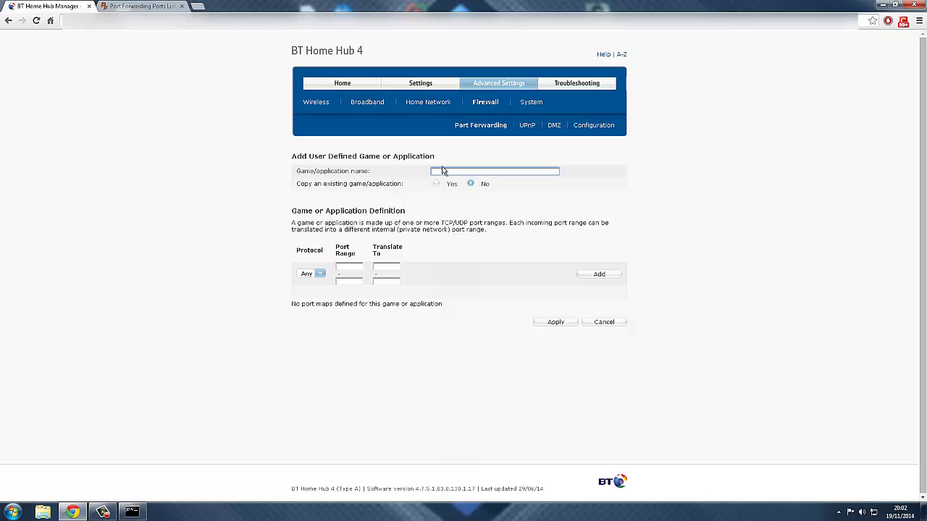
left_click(440, 171)
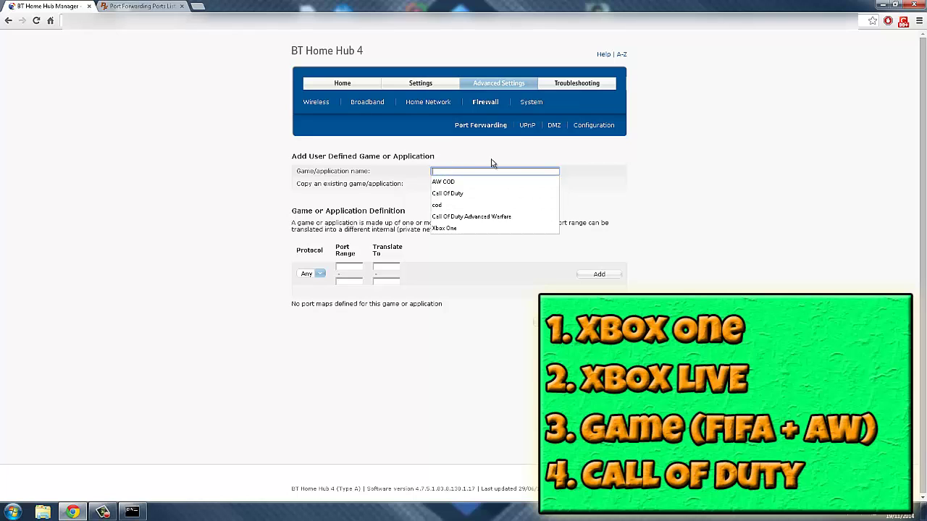
type("xbox")
key("BackSpace")
key("BackSpace")
key("BackSpace")
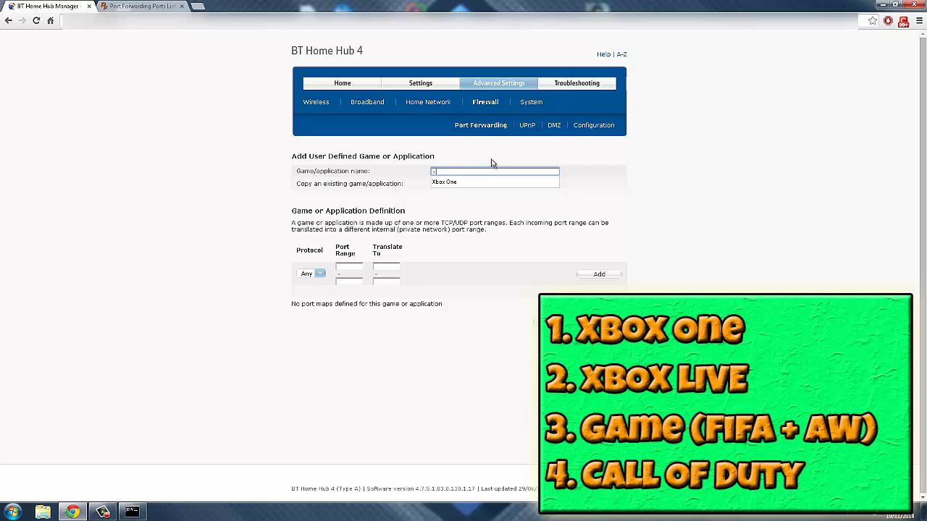
key("BackSpace")
type("Xbox One")
left_click(424, 219)
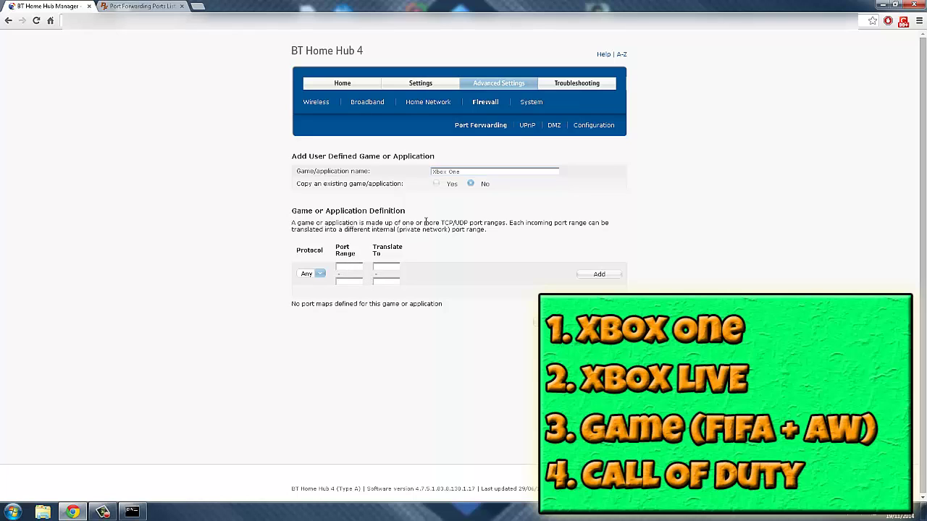
- Set the protocol of the Xbox One port mapping to TCP
left_click(310, 274)
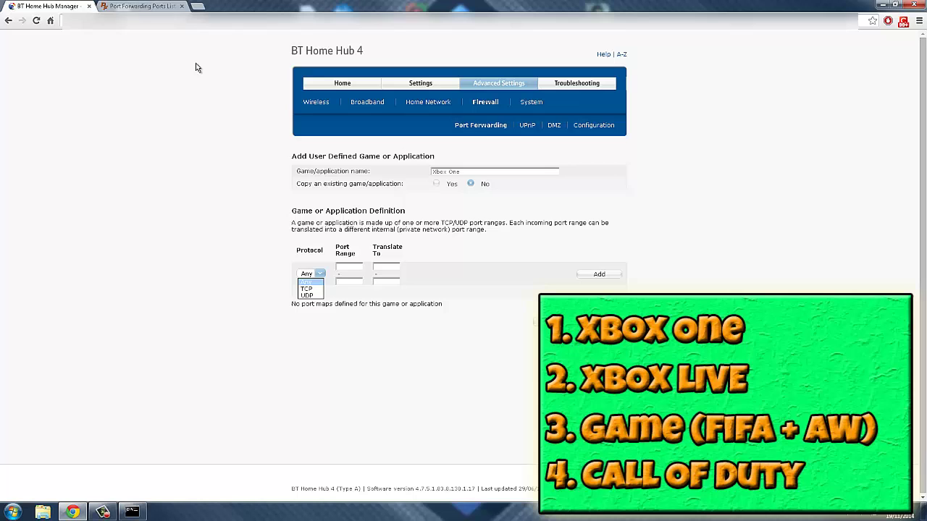
left_click(306, 289)
left_click(313, 275)
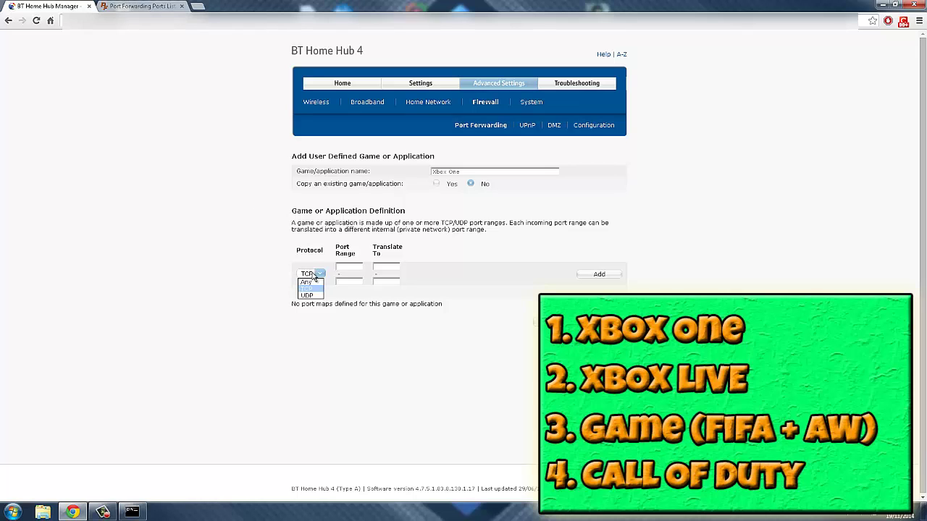
- Find the Xbox One entry in the Port Forwarding Ports List and examine its TCP ports
left_click(139, 6)
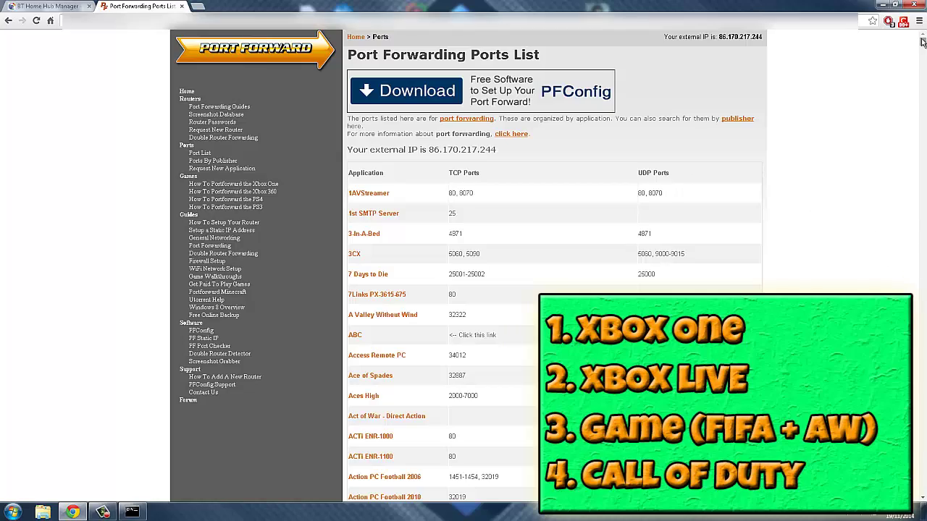
left_click_drag(921, 41, 923, 352)
scroll(387, 398, "down", 1)
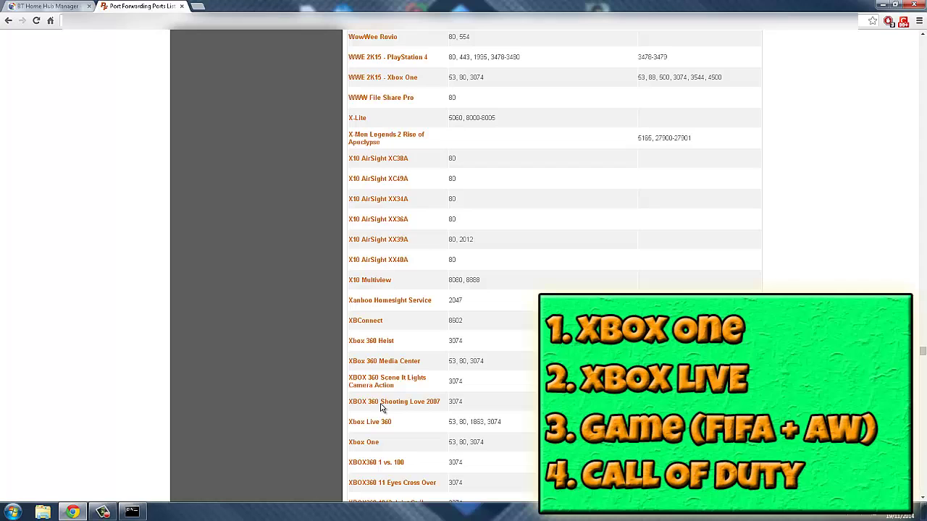
scroll(372, 443, "down", 1)
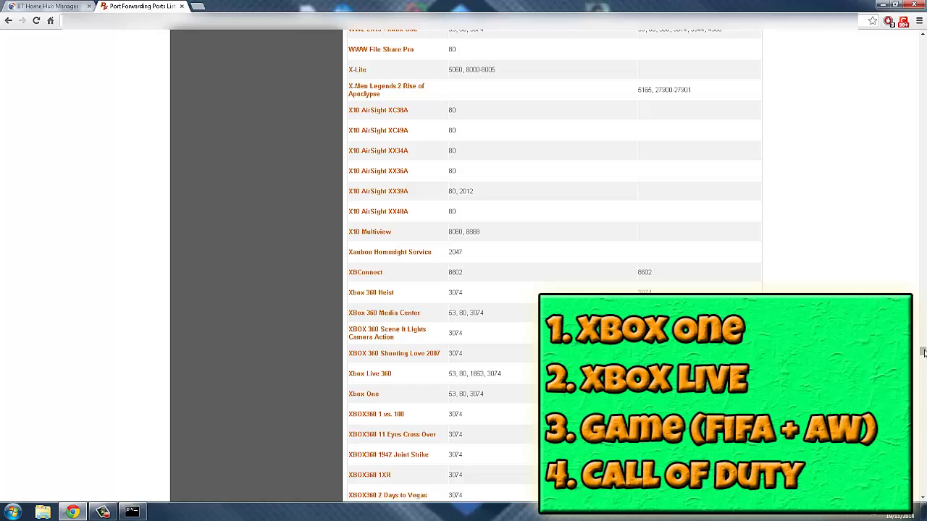
left_click_drag(922, 353, 921, 402)
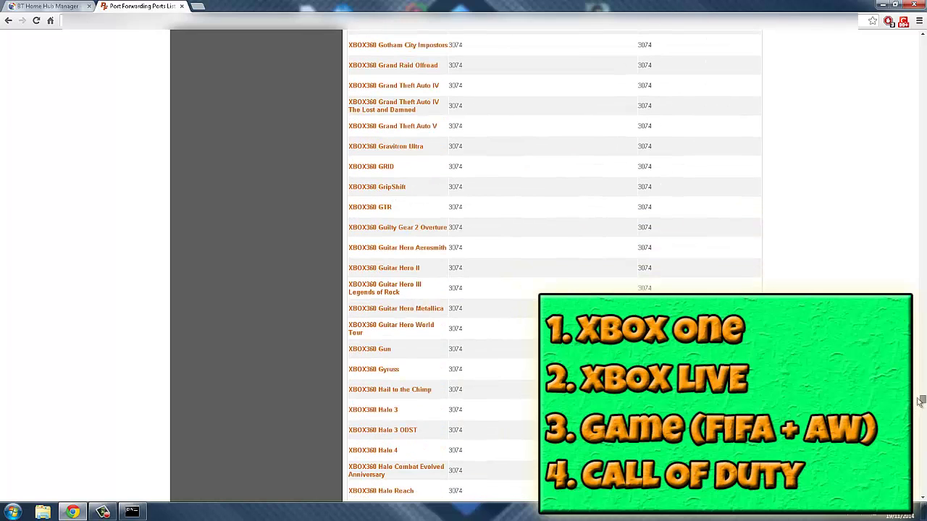
scroll(590, 279, "up", 10)
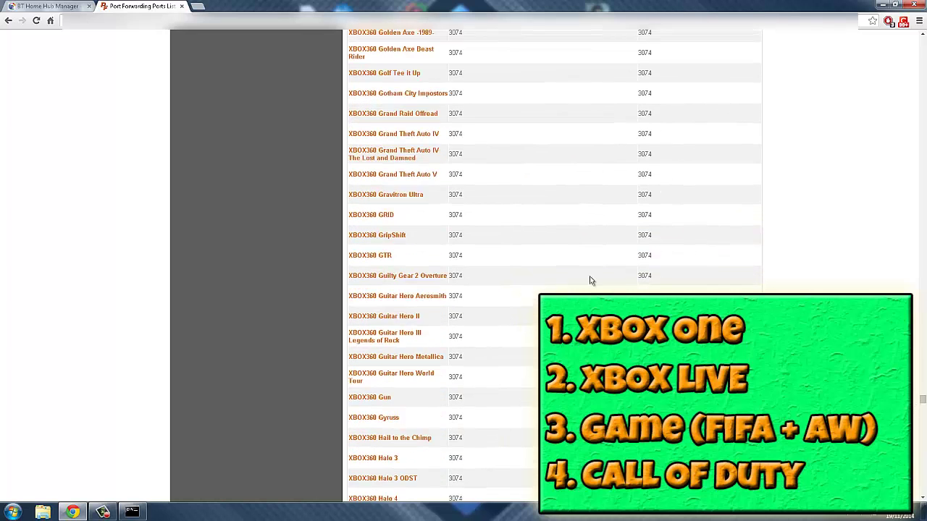
scroll(501, 307, "up", 20)
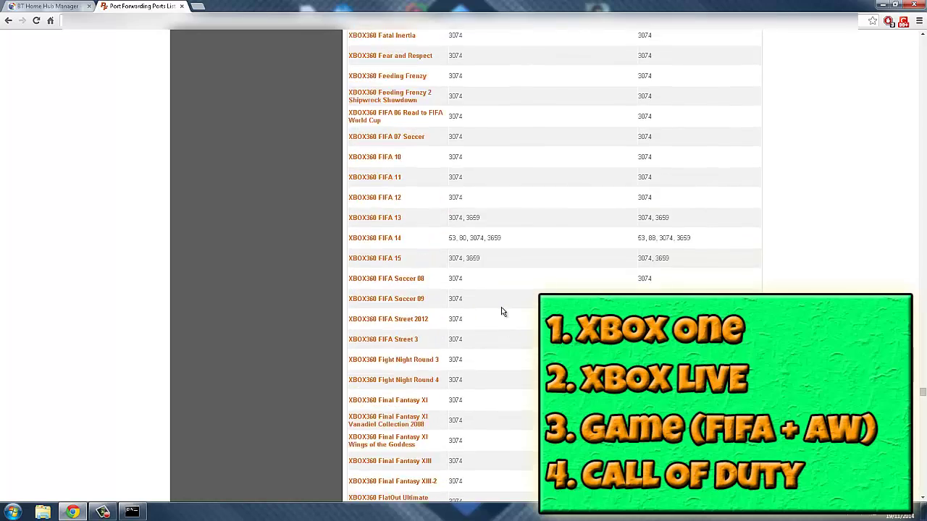
scroll(537, 357, "up", 20)
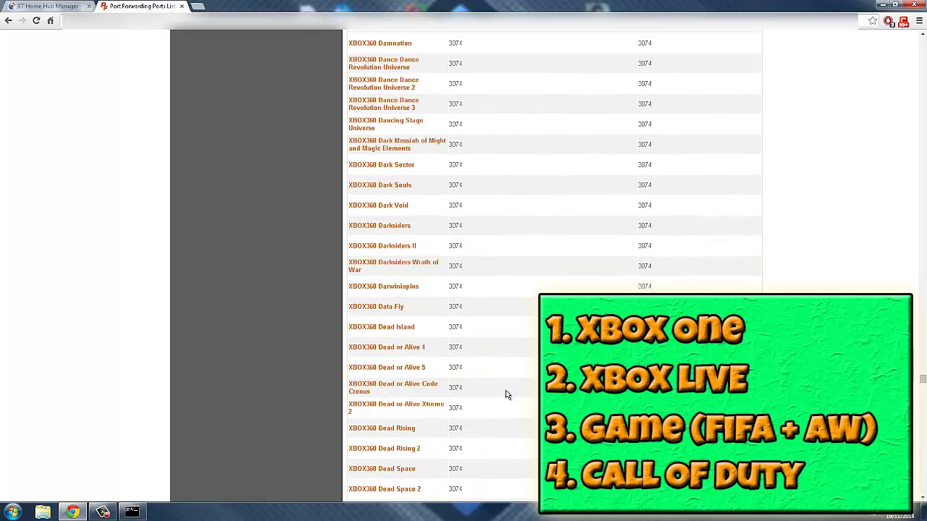
scroll(446, 353, "up", 3)
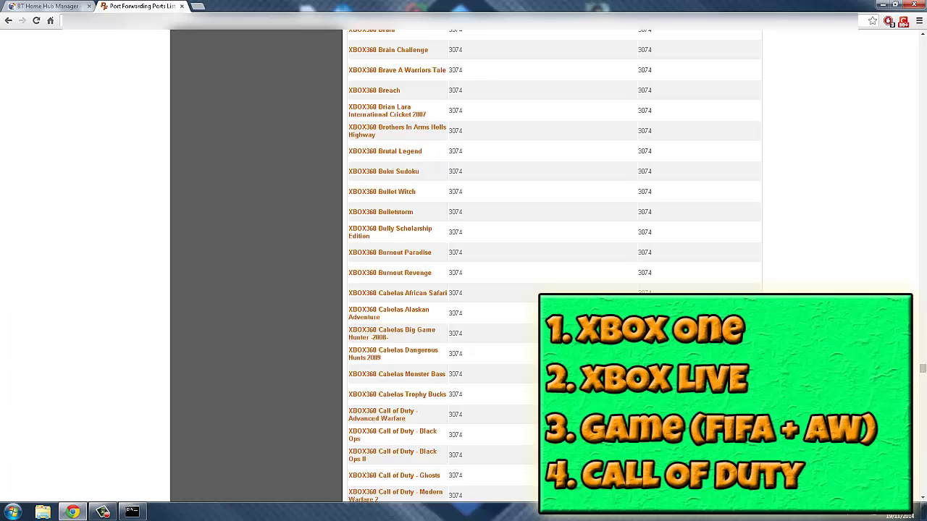
left_click_drag(921, 372, 922, 353)
scroll(718, 189, "down", 2)
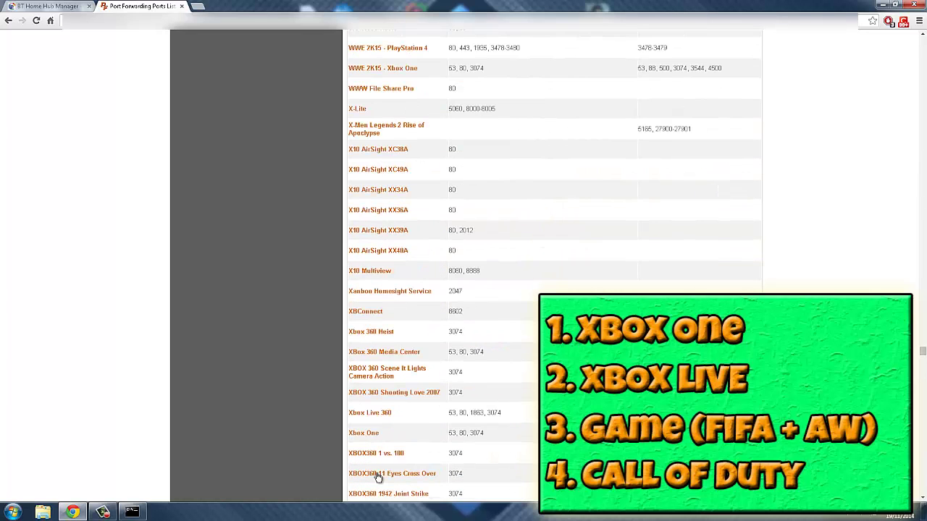
scroll(376, 477, "down", 1)
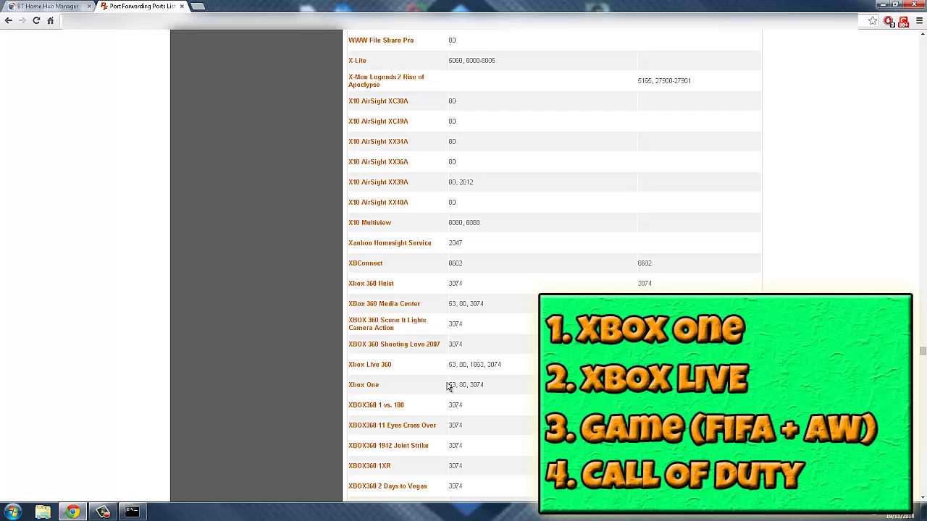
- Add a TCP mapping to the Xbox One definition with port range 53-53 translated to 53-53
left_click(48, 6)
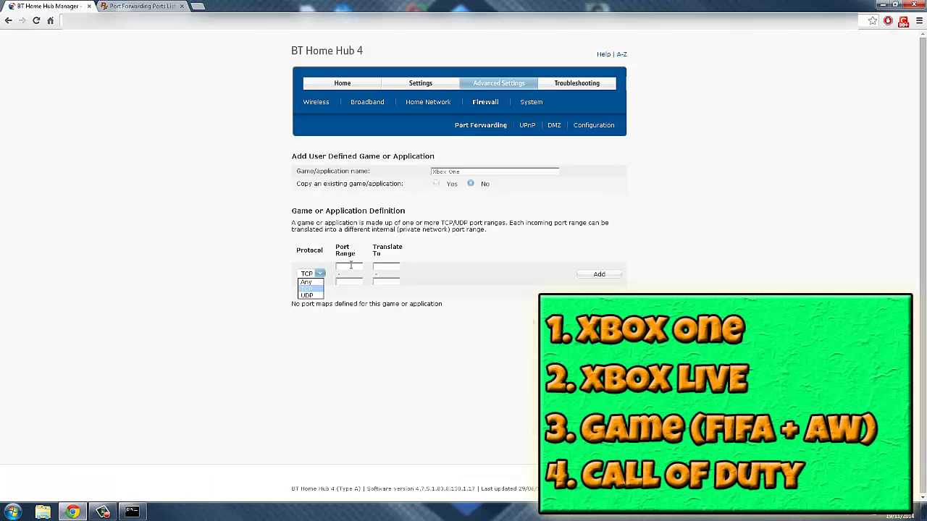
left_click(355, 267)
type("53")
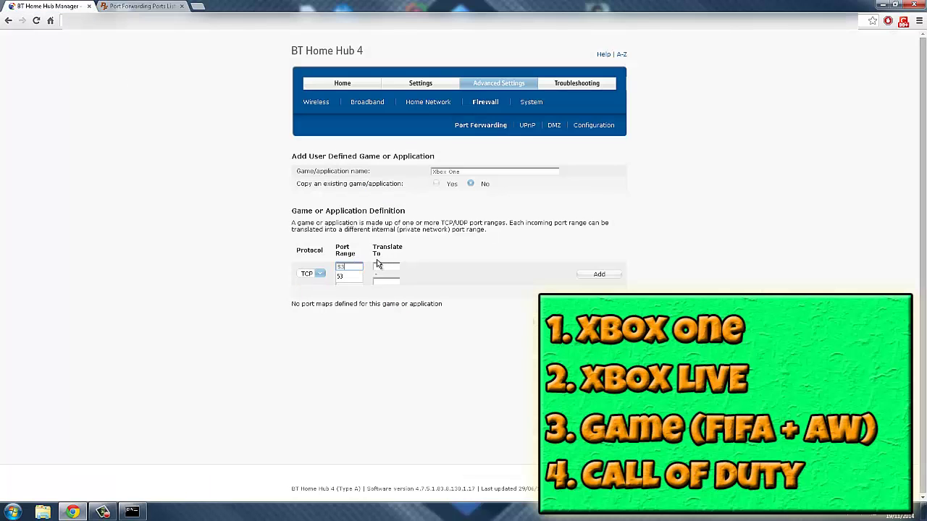
left_click(394, 266)
type("53")
left_click(358, 282)
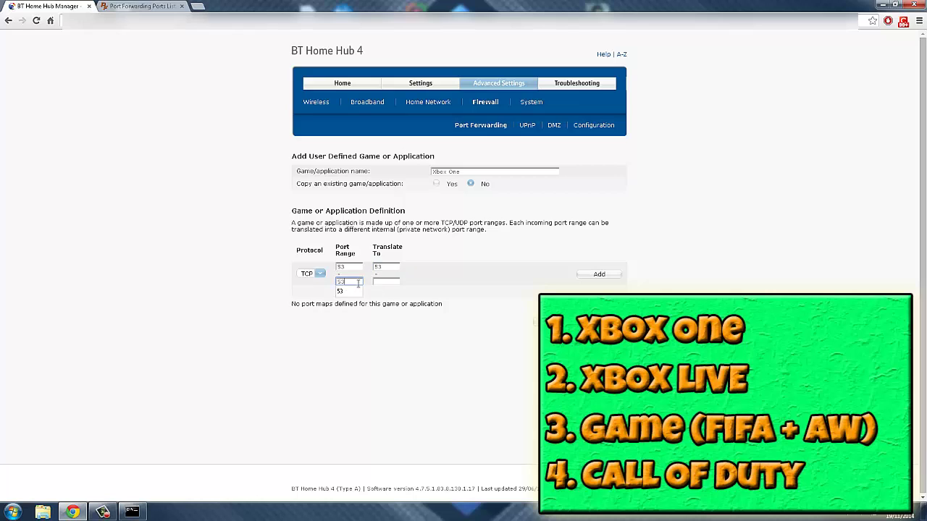
left_click(388, 281)
left_click(597, 274)
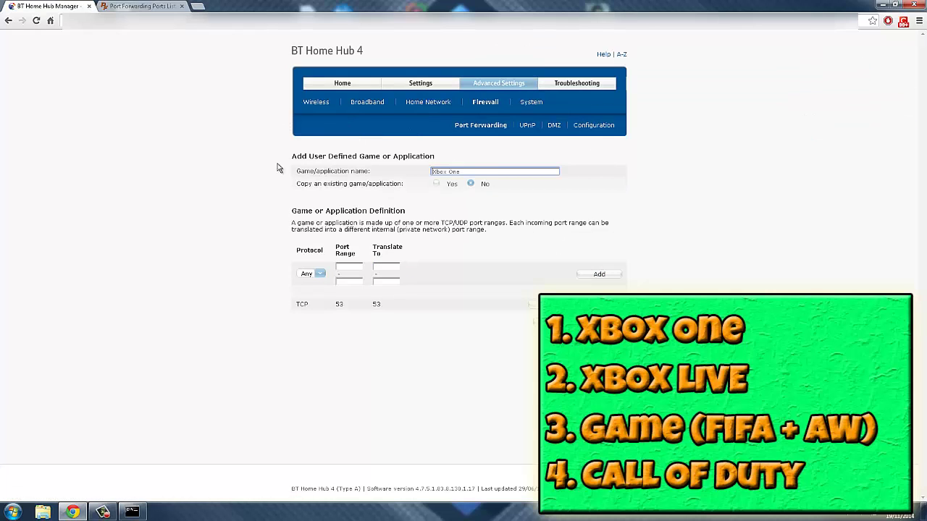
- Add a TCP mapping to the Xbox One definition with port range 80-80 translated to 80-80
left_click(311, 274)
left_click(310, 286)
left_click(116, 6)
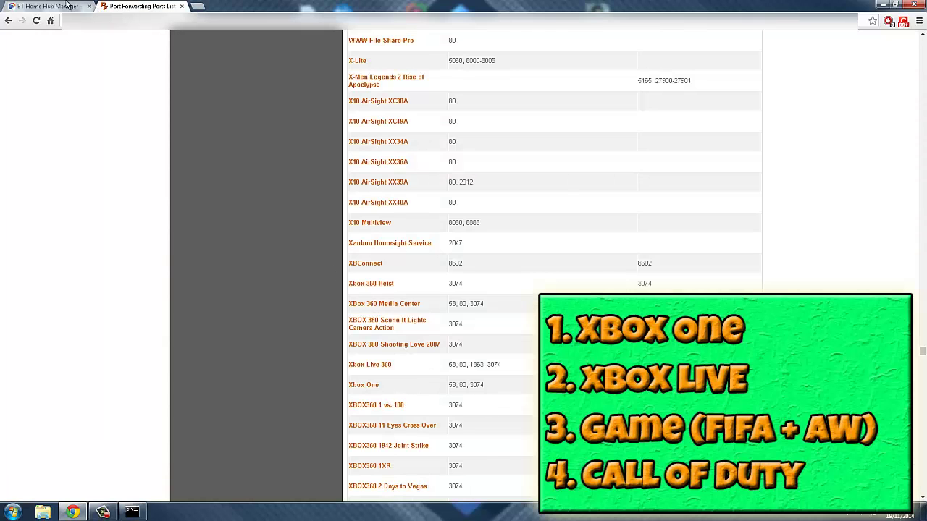
left_click(66, 6)
left_click(359, 267)
type("80")
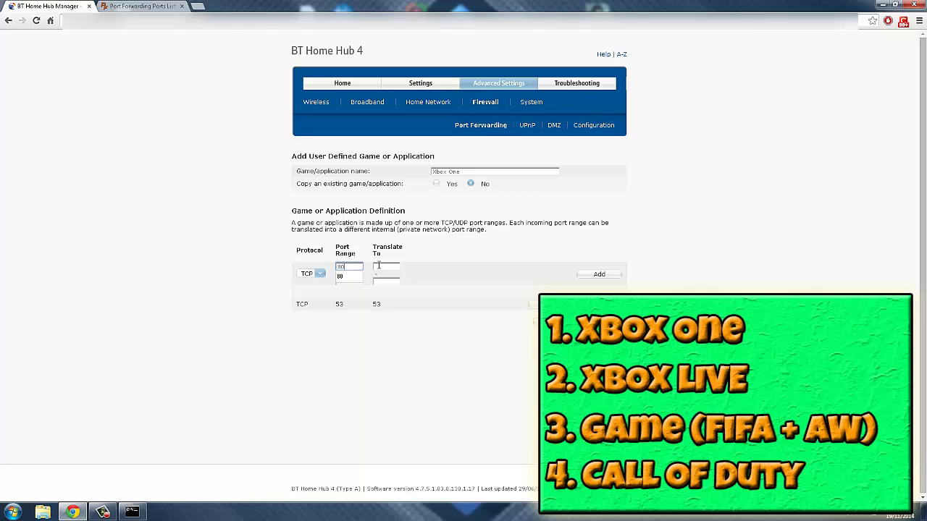
left_click(387, 267)
type("80")
left_click(388, 283)
left_click_drag(369, 276, 362, 277)
left_click(361, 278)
type("80")
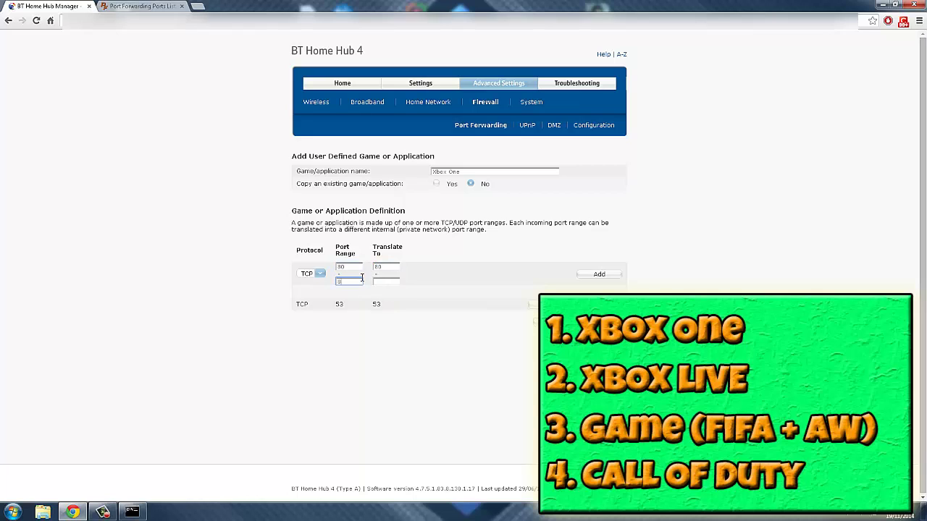
left_click(383, 281)
type("80")
left_click(594, 273)
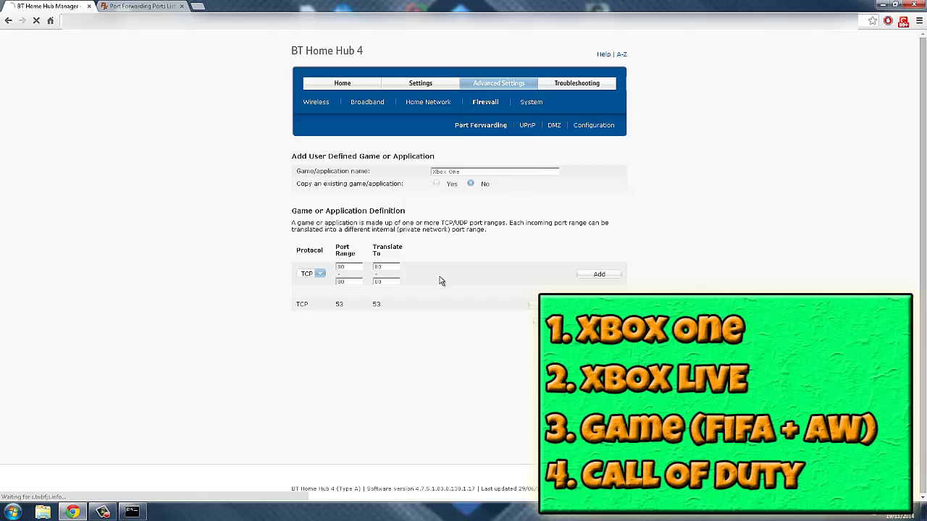
- Add a TCP mapping to the Xbox One definition with port range 3074-3074 translated to 3074-3074
left_click(321, 274)
left_click(312, 290)
left_click(137, 5)
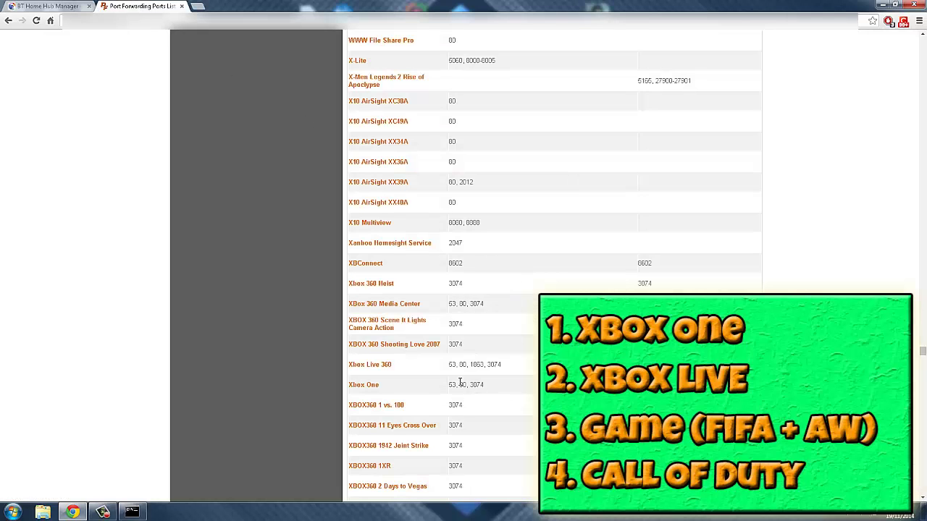
left_click(84, 5)
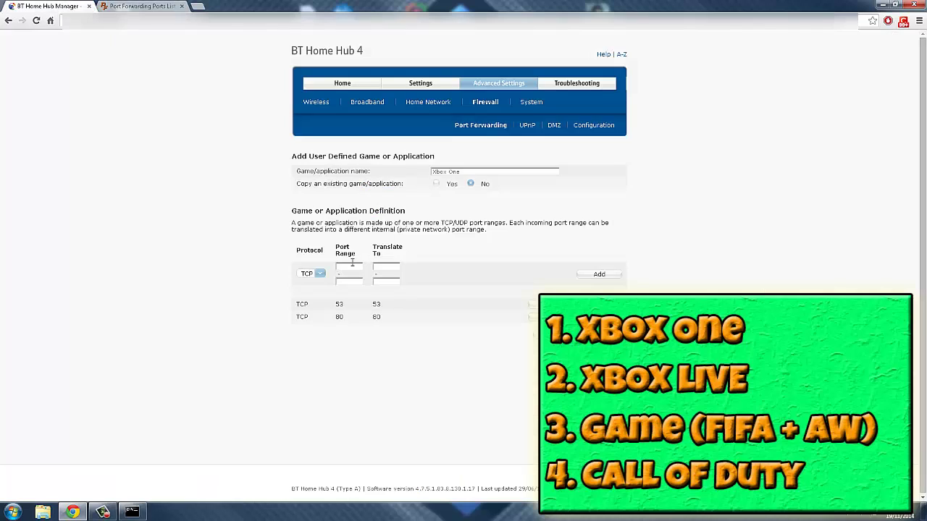
left_click(351, 265)
type("30")
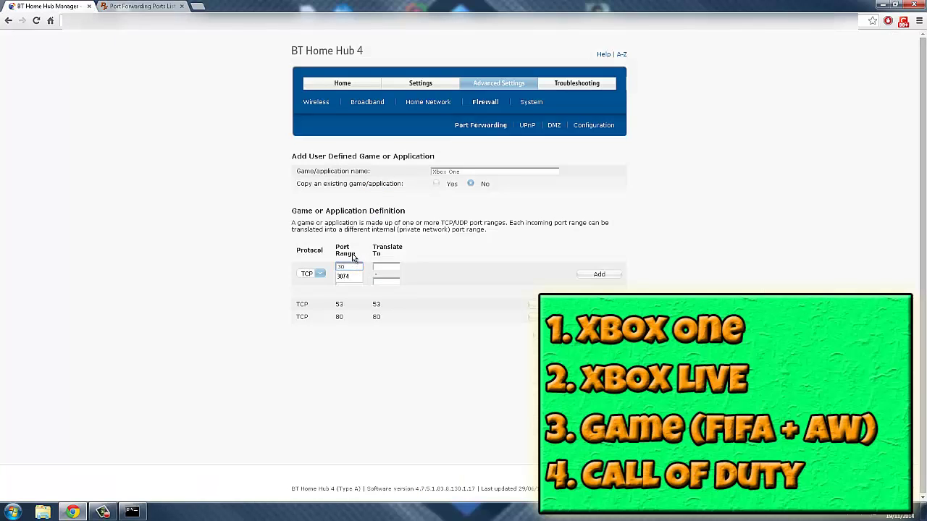
type("74")
left_click(391, 266)
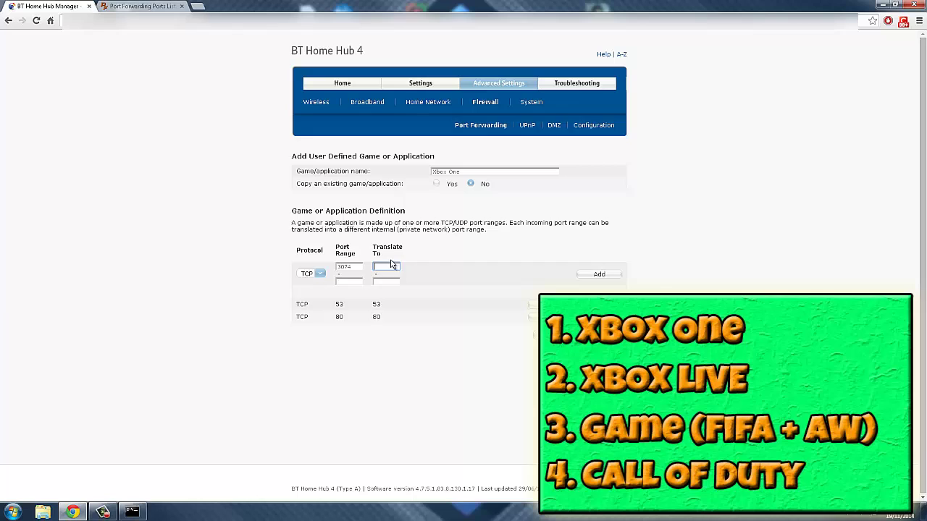
type("3074")
left_click(353, 280)
type("3")
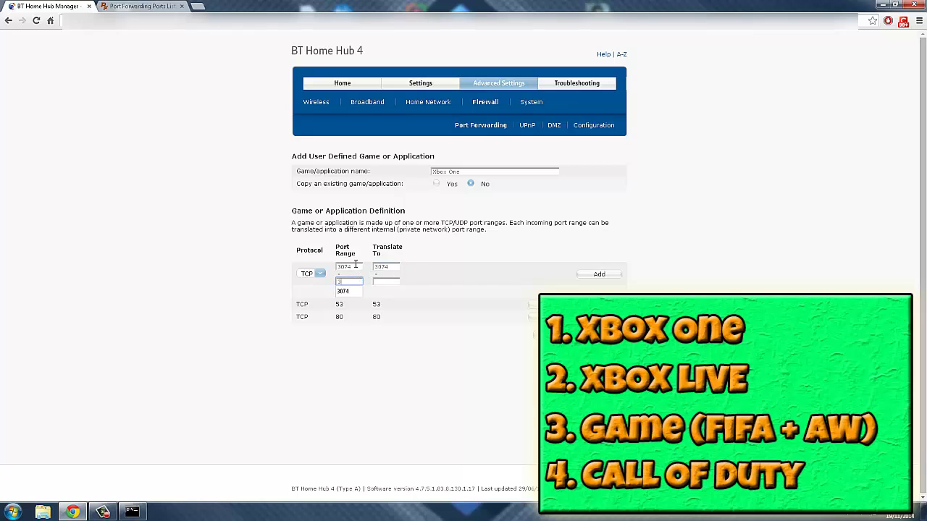
type("074")
left_click(384, 280)
type("30")
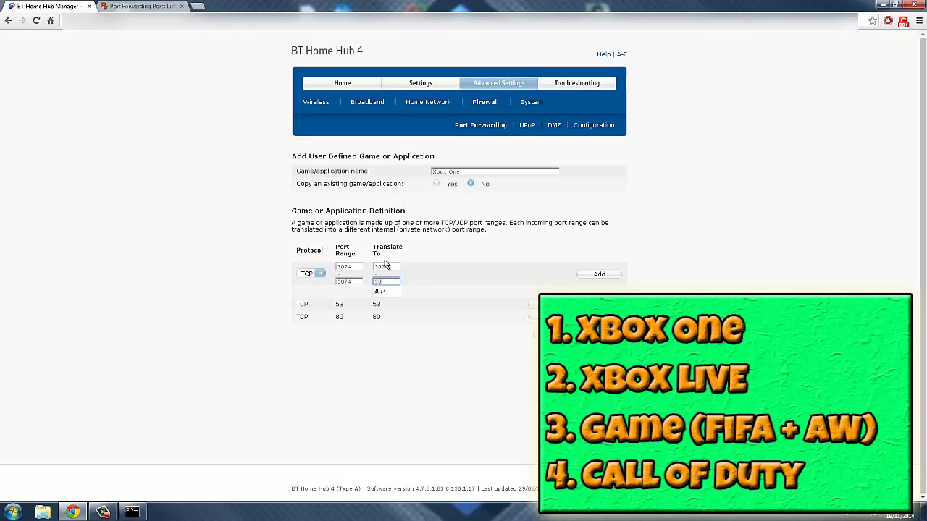
type("74")
left_click(593, 279)
- Set the next Xbox One mapping's protocol to UDP and check the Xbox One UDP ports in the Port Forwarding Ports List
left_click(311, 273)
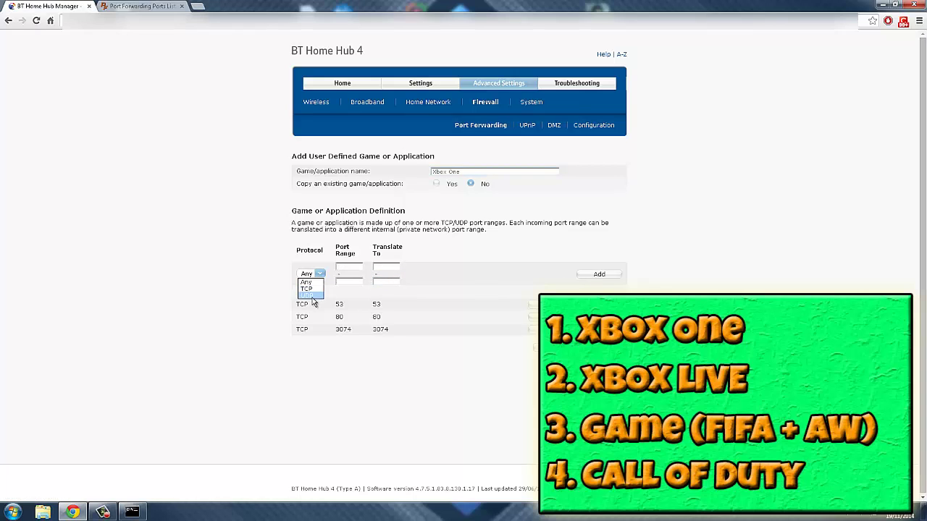
left_click(307, 294)
left_click(155, 5)
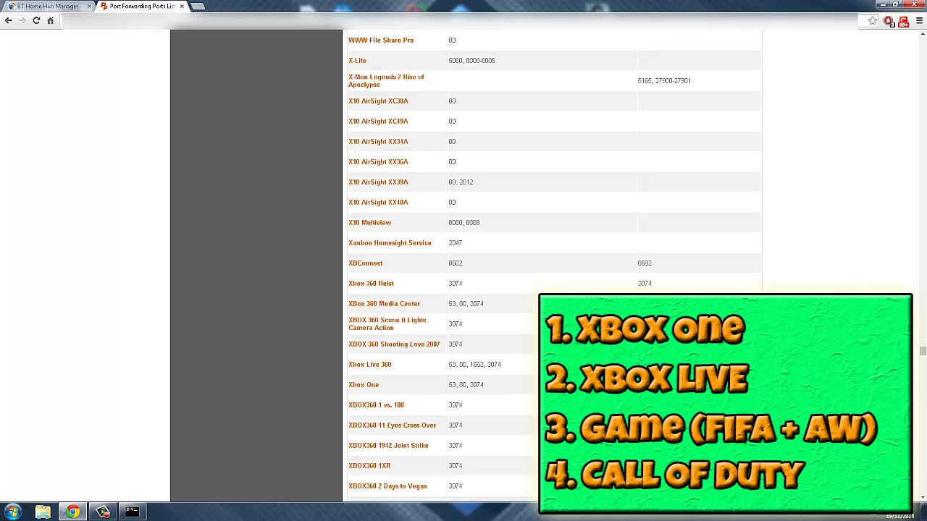
left_click(66, 5)
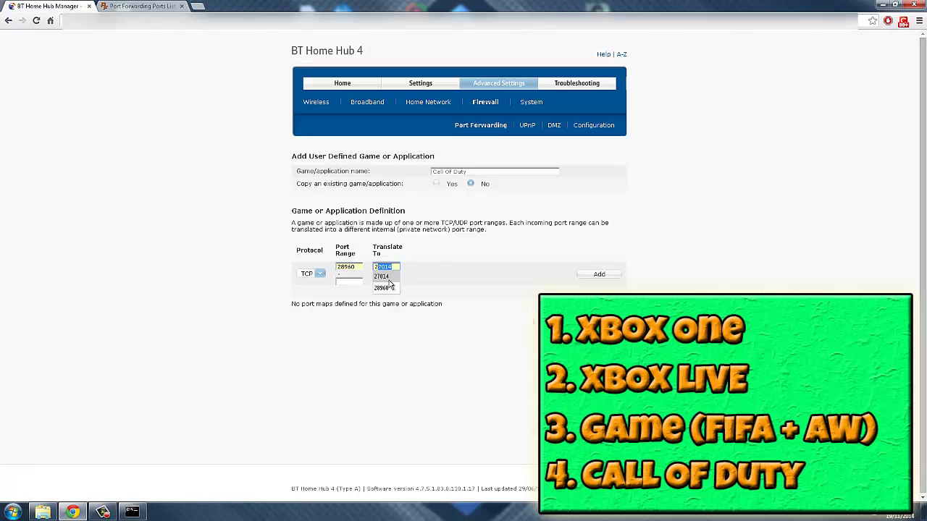
left_click(385, 288)
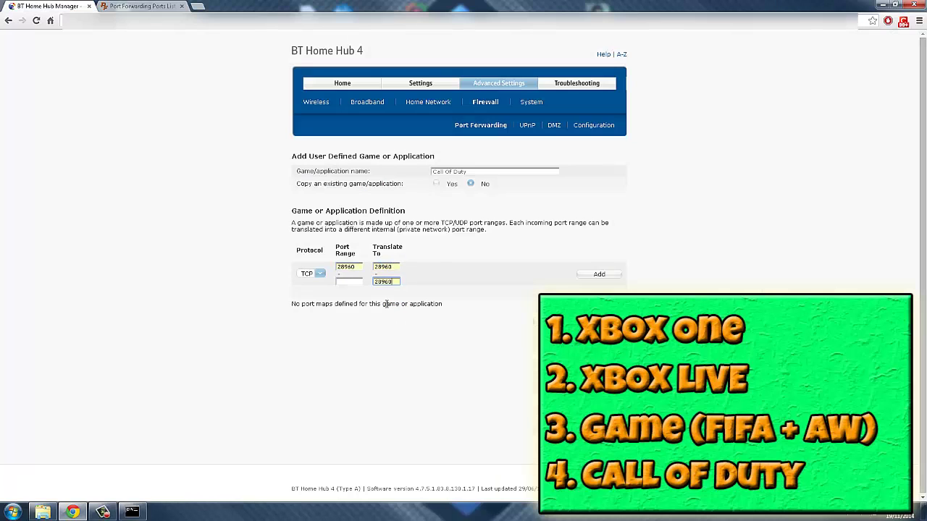
left_click(353, 282)
type("2")
left_click(359, 303)
key("Return")
left_click(316, 274)
left_click(311, 289)
left_click(145, 5)
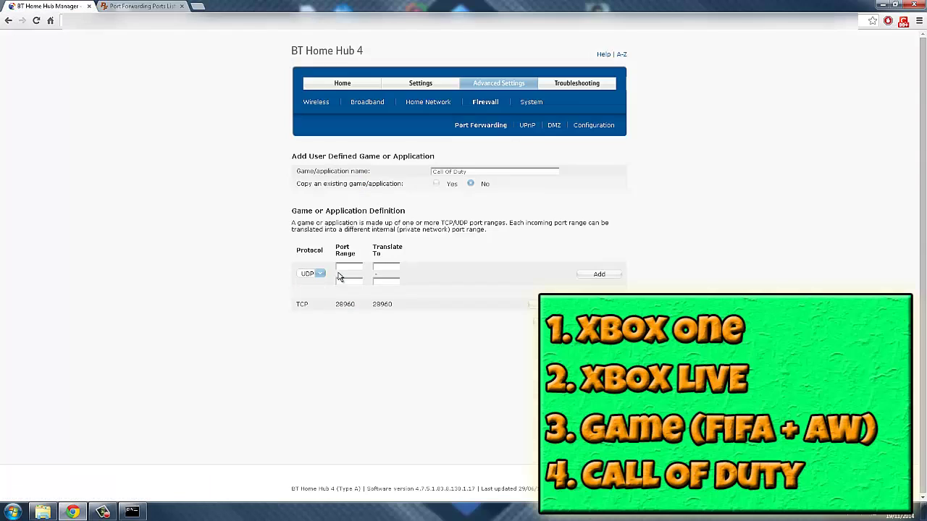
type("2")
left_click(386, 276)
left_click(349, 281)
type("20500")
left_click(385, 282)
type("2")
left_click(391, 291)
left_click(583, 272)
left_click(145, 6)
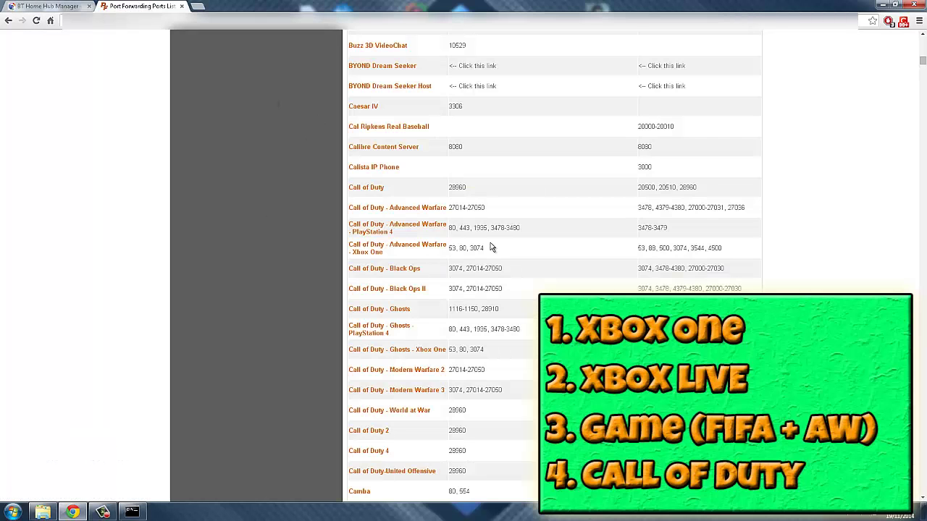
left_click(76, 5)
left_click(316, 273)
left_click(311, 290)
left_click(350, 267)
type("20510")
left_click(387, 265)
type("20510")
left_click(608, 276)
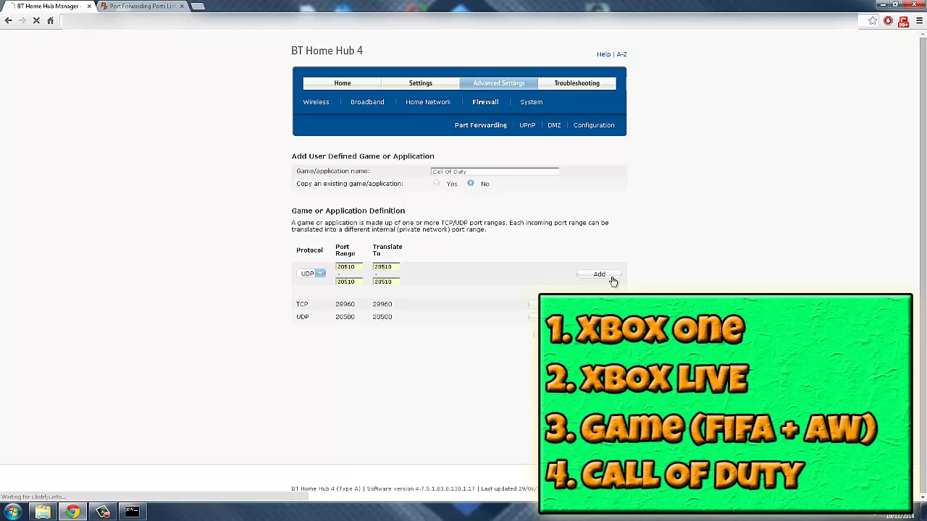
- Check the ports list and add another Call of Duty port mapping whose range starts at port 27000
left_click(141, 6)
left_click(72, 6)
left_click(318, 275)
left_click(313, 290)
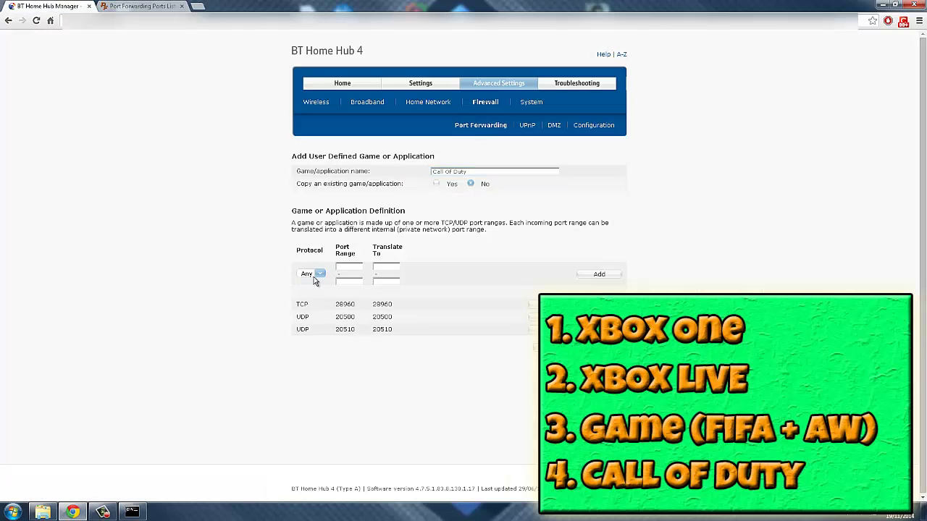
left_click(349, 267)
type("27000")
left_click(349, 289)
left_click(385, 269)
type("2")
left_click(381, 287)
left_click(599, 273)
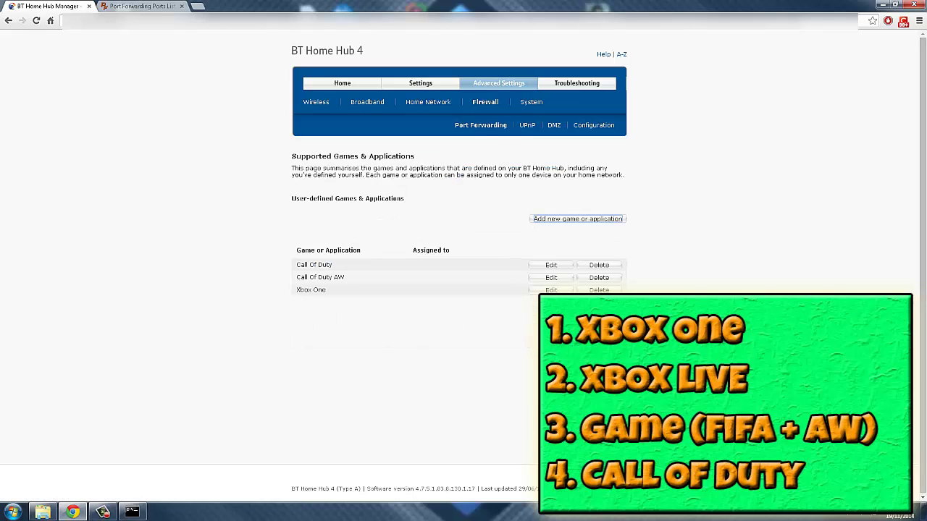
- Create a new game entry named Fifa 15 and find FIFA 15 - Xbox One in the Port Forwarding Ports List
left_click(552, 219)
type("Fifa 1")
left_click(141, 6)
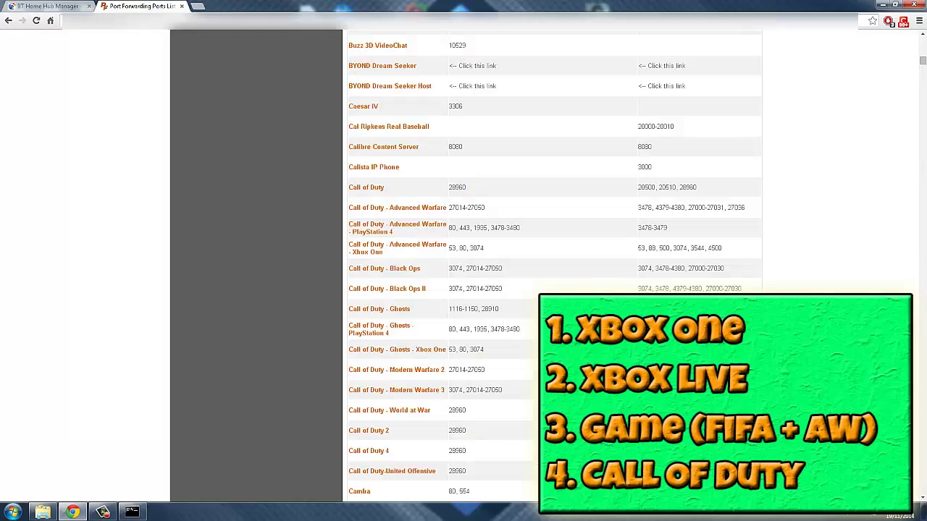
left_click_drag(921, 62, 917, 49)
scroll(507, 246, "down", 20)
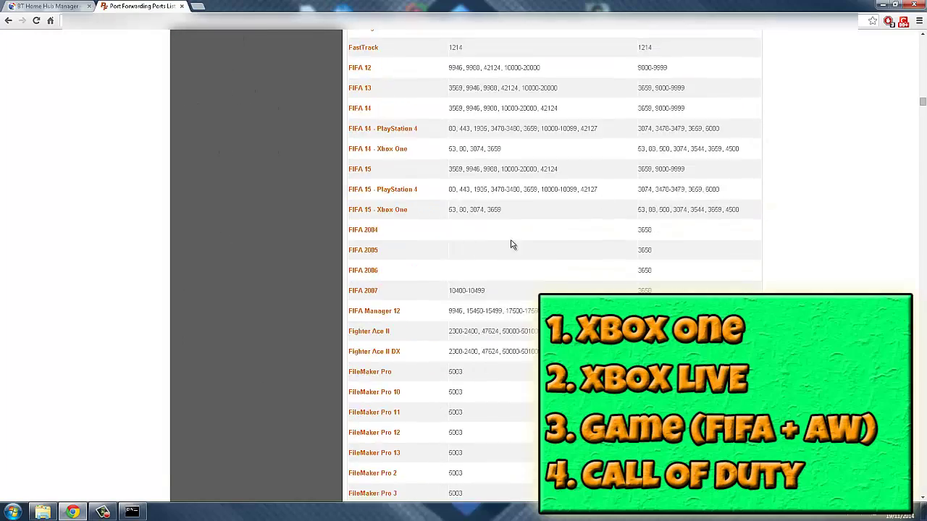
scroll(463, 246, "up", 3)
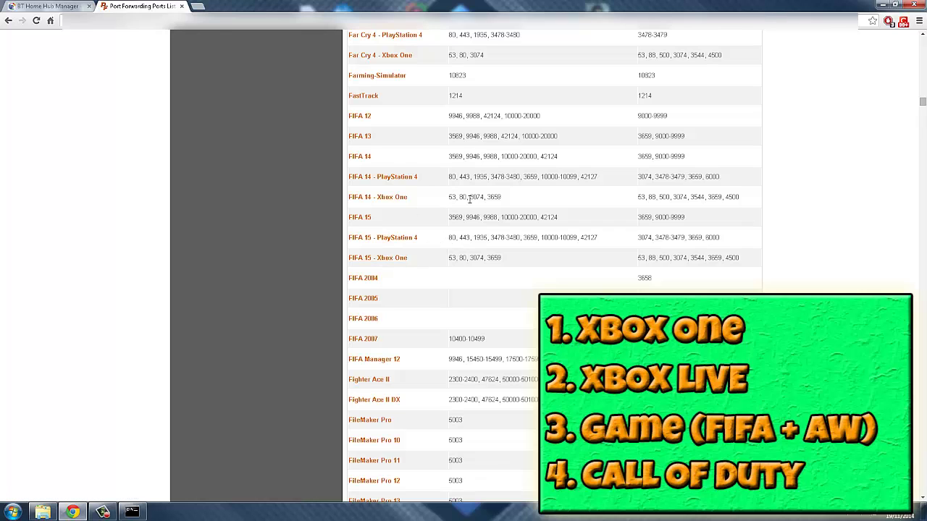
- Add a TCP mapping to the Fifa 15 definition with port range 53-53 translated to 53-53
left_click(45, 6)
left_click(311, 288)
left_click(310, 302)
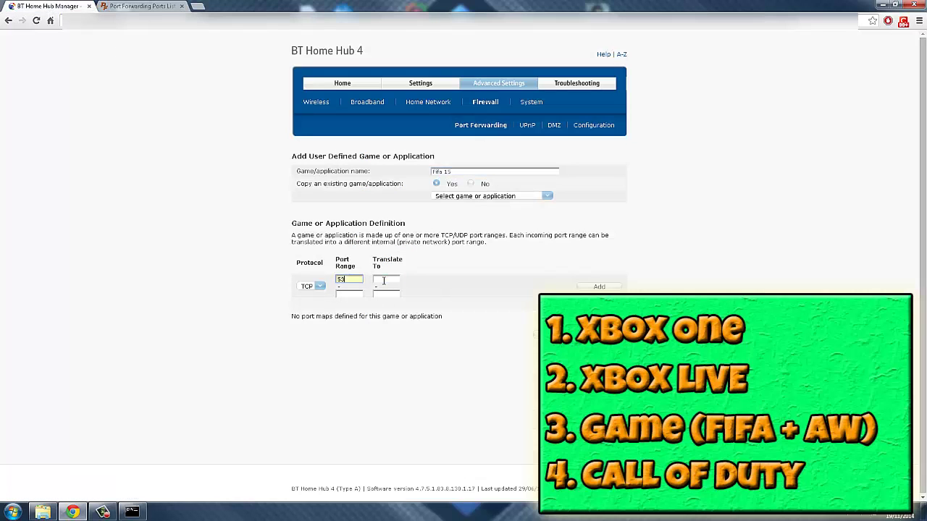
left_click(384, 281)
type("53")
left_click(385, 294)
type("53")
left_click(349, 294)
type("53")
left_click(615, 288)
- Add a TCP mapping to the Fifa 15 definition for port 80 translated to 80
left_click(348, 279)
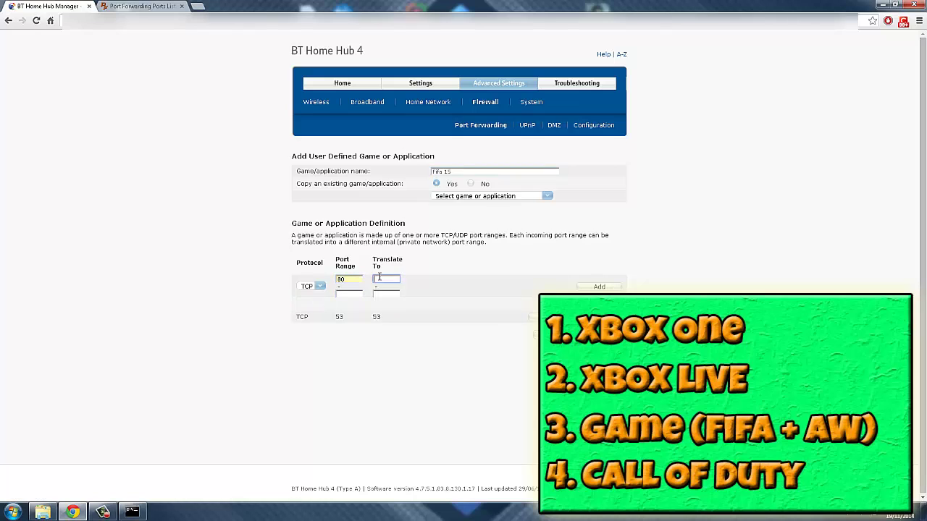
type("80")
key("Return")
- Add a TCP mapping to the Fifa 15 definition with port range 3074-3074 translated to 3074-3074
key("ctrl+Tab")
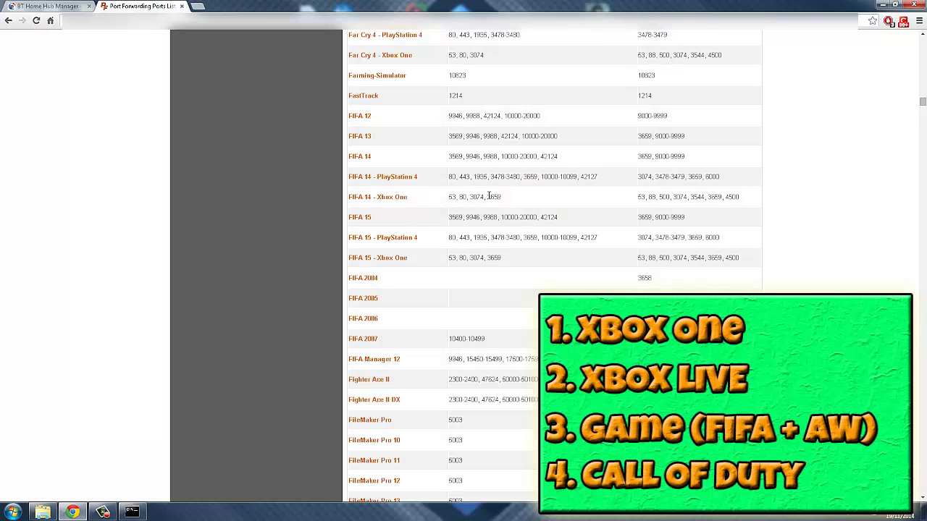
key("ctrl+Tab")
left_click(345, 279)
type("3074")
left_click(385, 280)
type("3074")
left_click(385, 294)
type("3074")
left_click(349, 294)
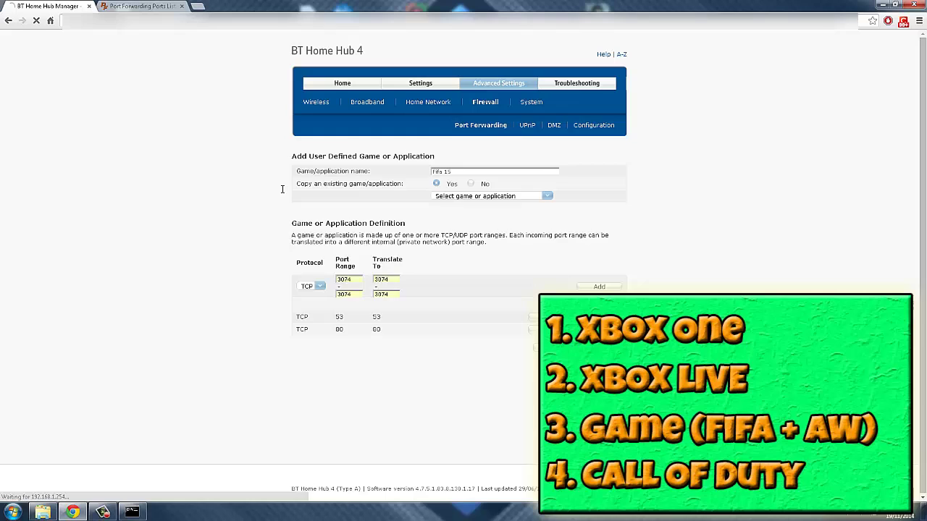
- Add a TCP mapping to the Fifa 15 definition with port range 3659-3659 translated to 3659-3659
key("ctrl+Tab")
key("ctrl+Tab")
left_click(349, 279)
type("3659")
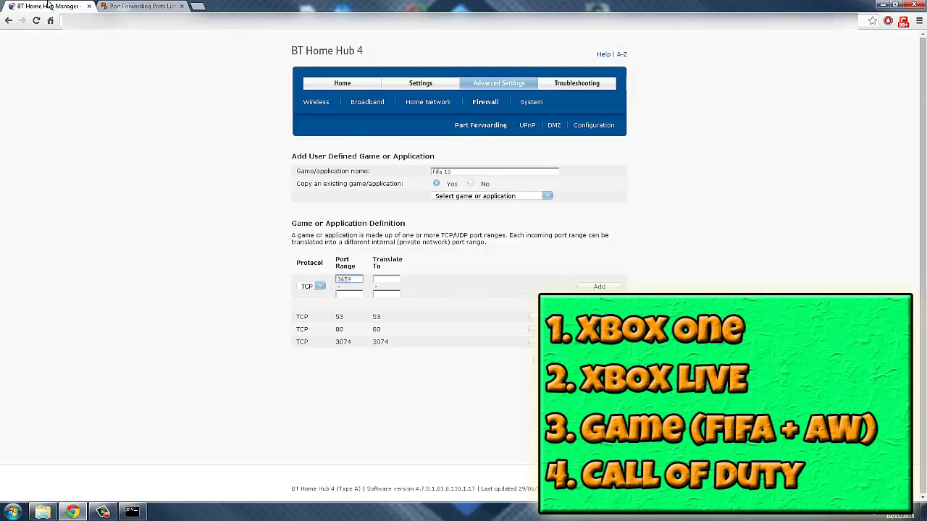
key("ctrl+Tab")
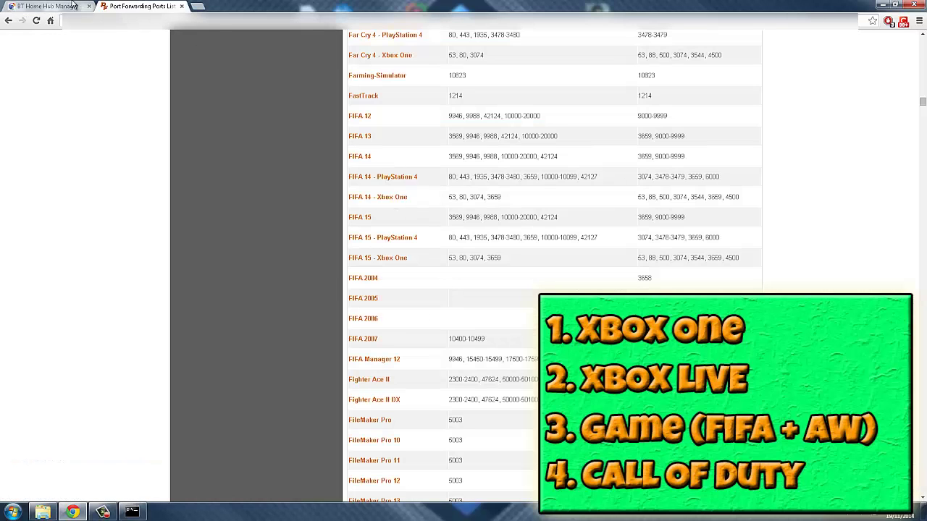
key("ctrl+Tab")
left_click(384, 278)
type("36")
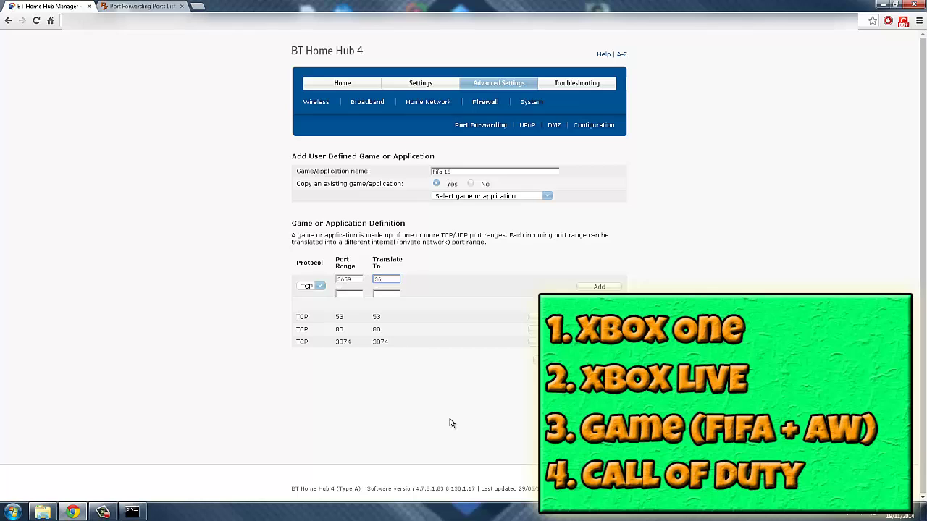
type("59")
key("Tab")
type("3659")
left_click(347, 294)
type("3")
- Check the FIFA 15 - Xbox One UDP ports and add a UDP mapping for port 53 translated to 53
left_click(120, 6)
left_click(72, 6)
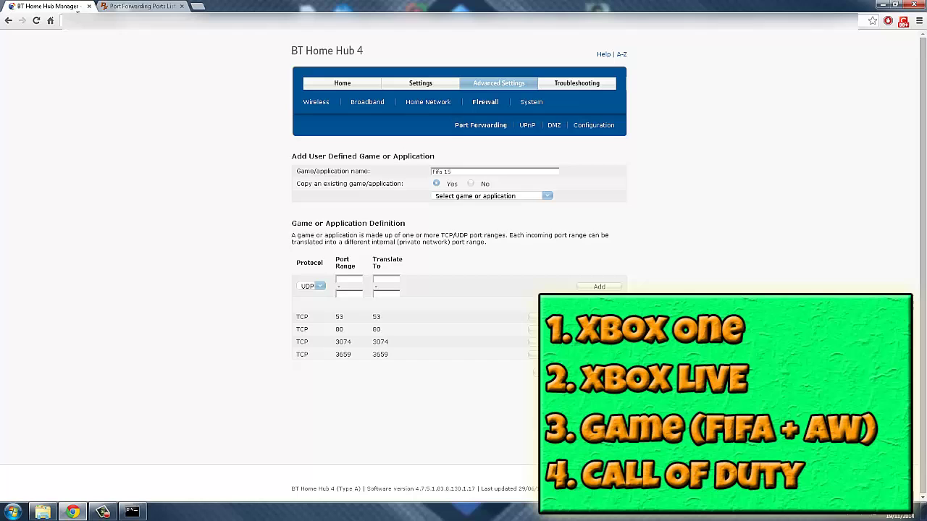
left_click(343, 279)
type("53")
left_click(374, 280)
type("53")
left_click(376, 294)
type("53")
key("Return")
- Add a UDP mapping to the Fifa 15 definition for port 88 translated to 88
left_click(319, 286)
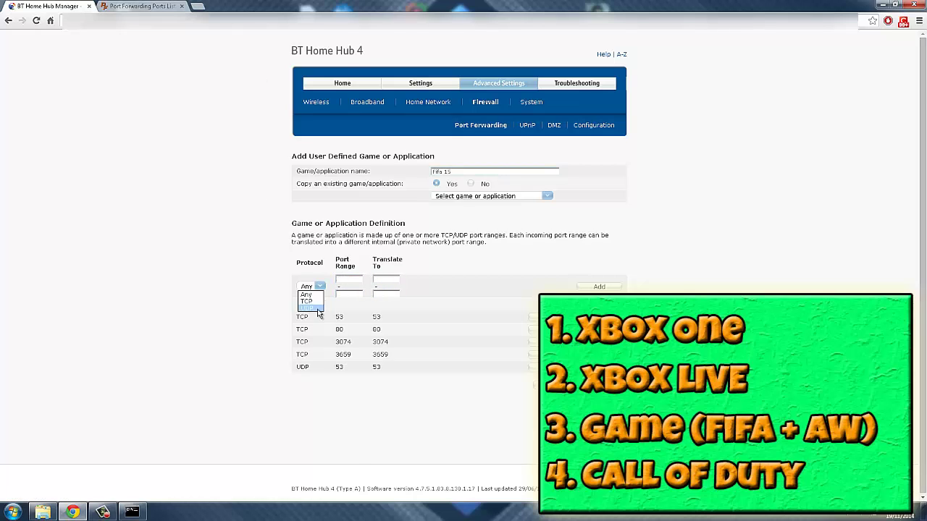
left_click(316, 312)
left_click(121, 6)
left_click(72, 6)
left_click(348, 280)
type("88")
left_click(391, 294)
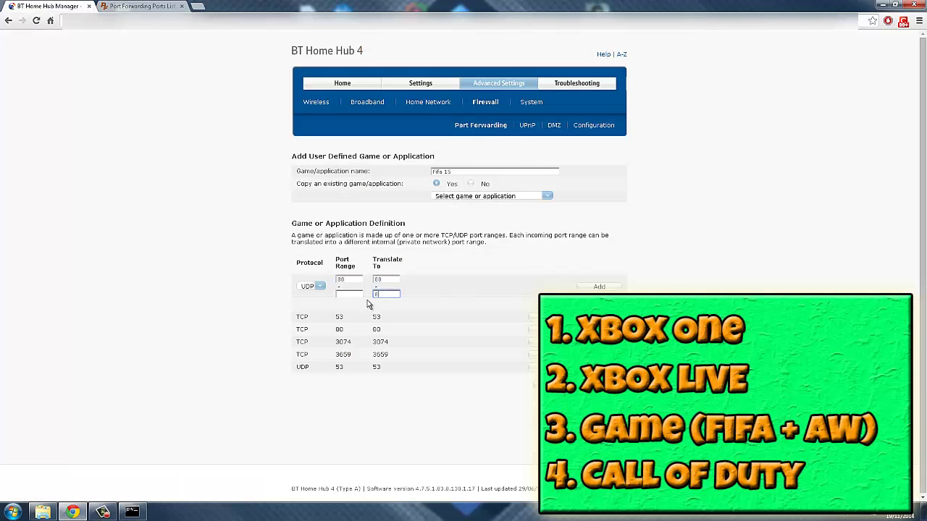
left_click(351, 294)
key("Return")
- Add a UDP mapping to the Fifa 15 definition with port range 500-500 translated to 500-500
left_click(314, 287)
left_click(315, 310)
left_click(138, 5)
key("ctrl+Tab")
left_click(348, 280)
type("500")
key("Tab")
type("500")
left_click(386, 294)
type("500")
left_click(349, 294)
type("500")
left_click(586, 288)
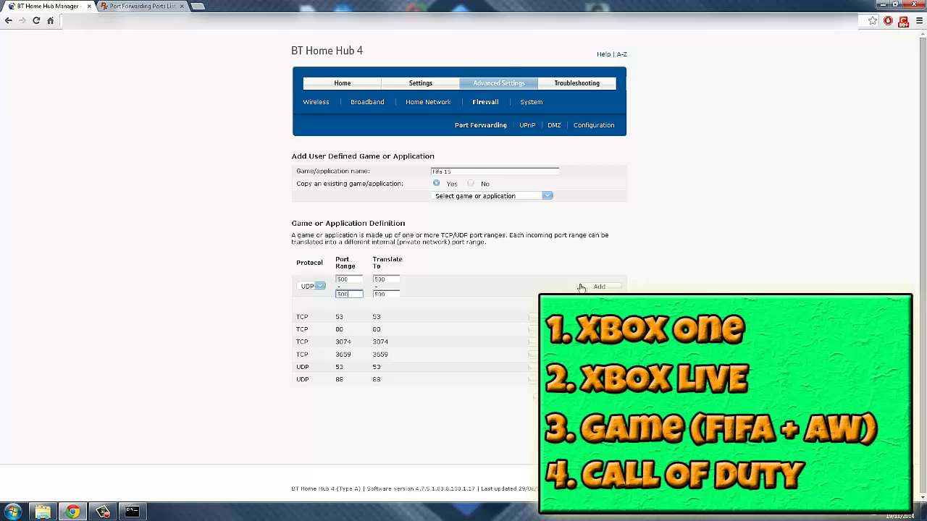
- Check the FIFA 15 - Xbox One ports and add a UDP mapping with port range 3074-3074 translated to 3074-3074
key("ctrl+Tab")
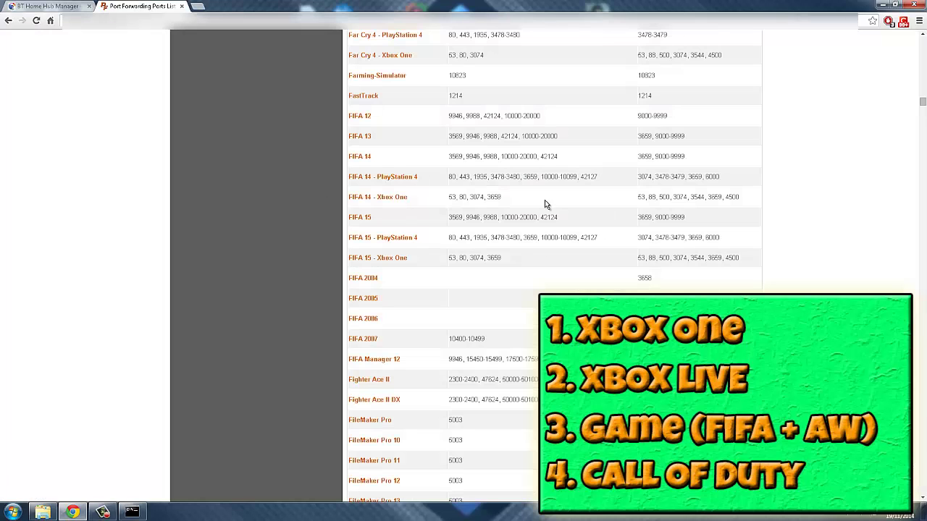
left_click(47, 5)
left_click(348, 280)
type("3074")
key("Tab")
type("3074")
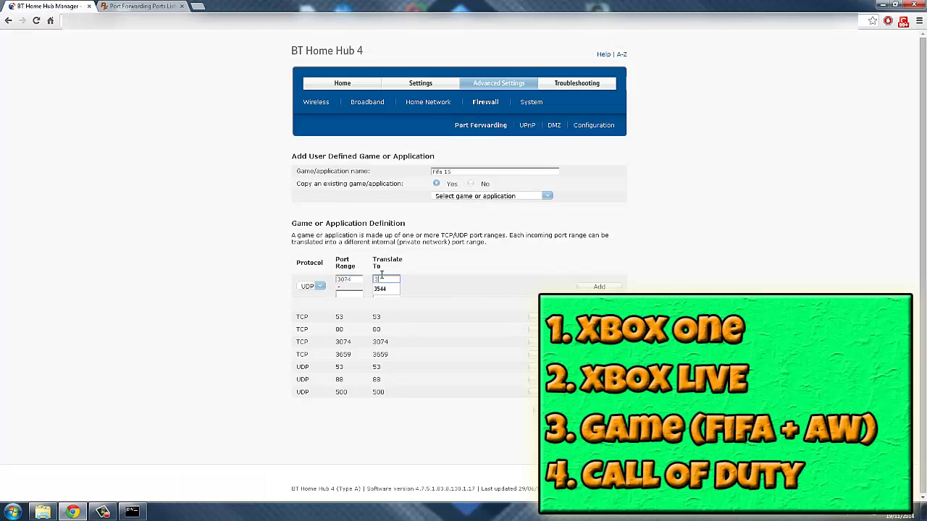
left_click(352, 294)
type("3074")
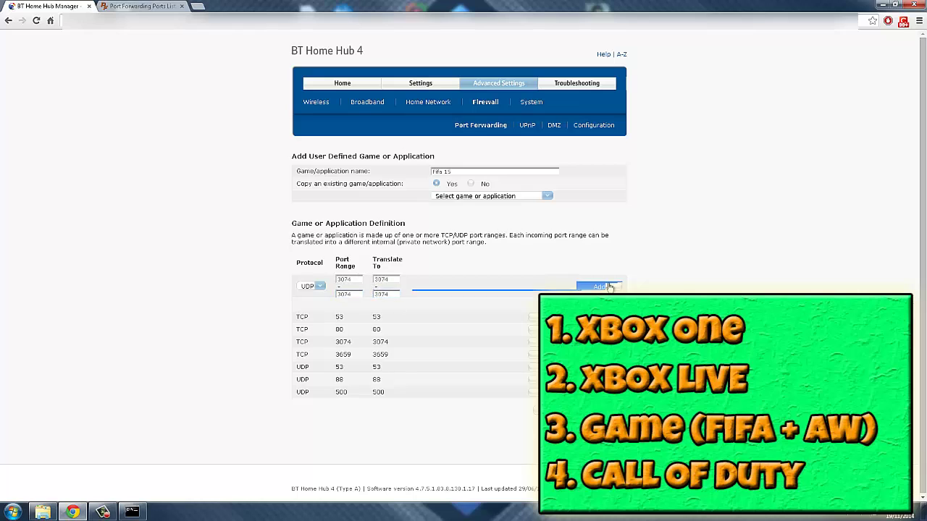
left_click(601, 287)
- Add a UDP mapping to the Fifa 15 definition with port range 3544-3544 translated to 3544-3544
left_click(316, 286)
left_click(310, 308)
left_click(134, 6)
left_click(47, 6)
left_click(340, 280)
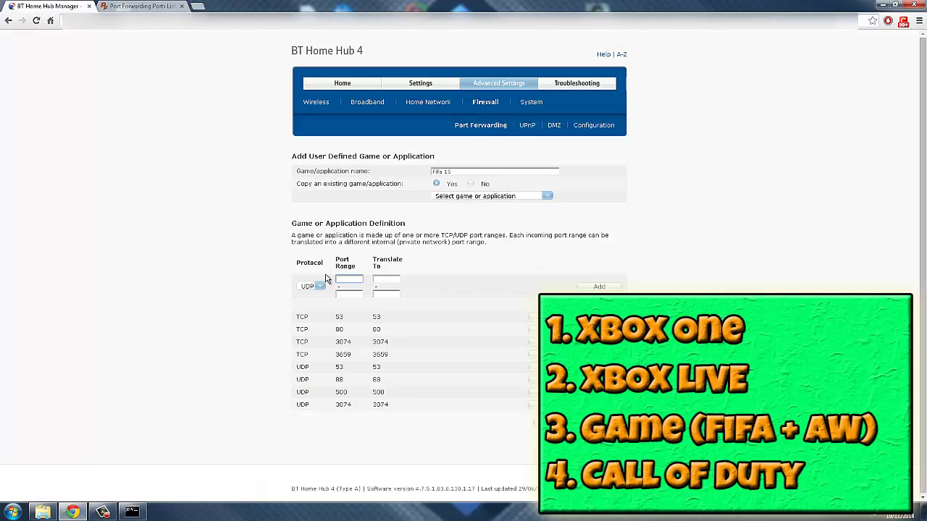
type("3544")
left_click(382, 279)
type("3544")
left_click(353, 294)
type("3544")
left_click(374, 294)
type("44")
left_click(600, 287)
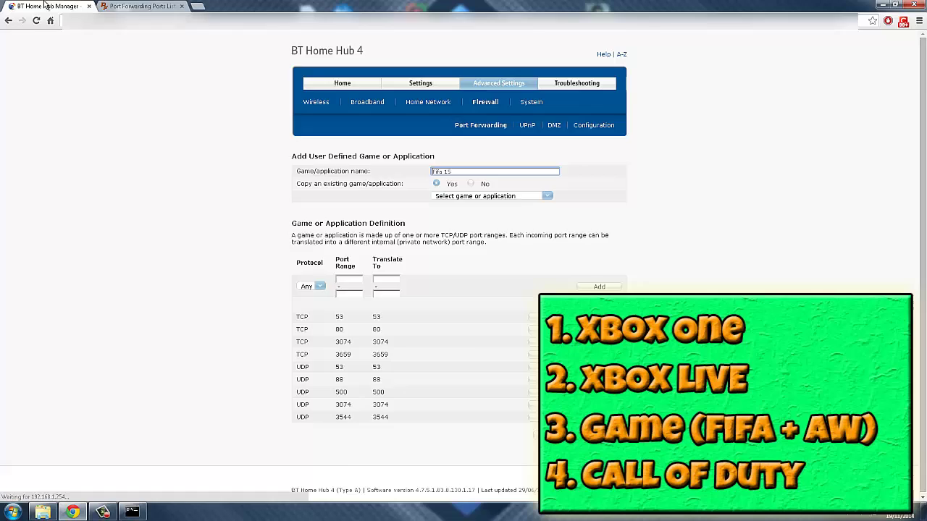
- Add a UDP mapping to the Fifa 15 definition with port range 3659-3659 translated to 3659-3659
key("ctrl+Tab")
key("ctrl+Tab")
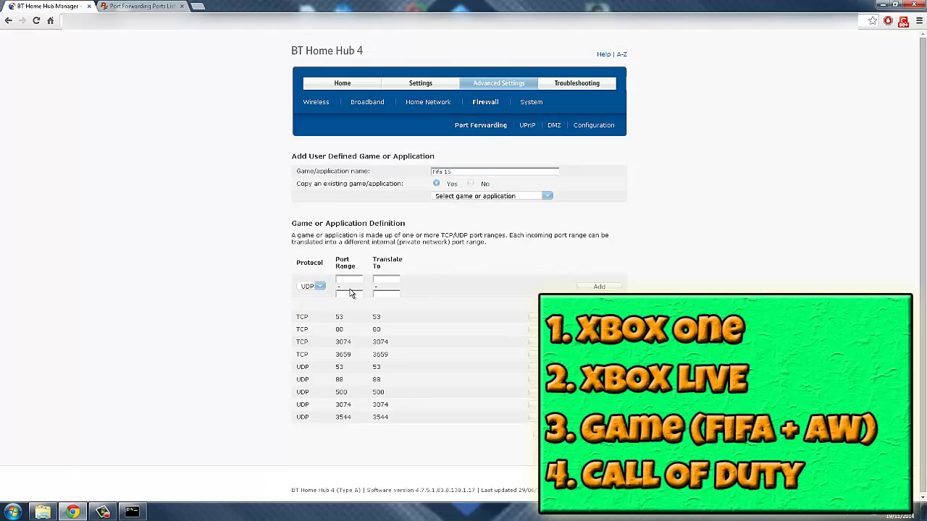
left_click(347, 279)
type("3659")
left_click(374, 278)
type("3659")
left_click(375, 292)
type("3659")
left_click(348, 293)
type("3659")
left_click(590, 286)
- Add a UDP mapping for port 4500 translated to 4500 and apply the Fifa 15 definition
key("ctrl+Tab")
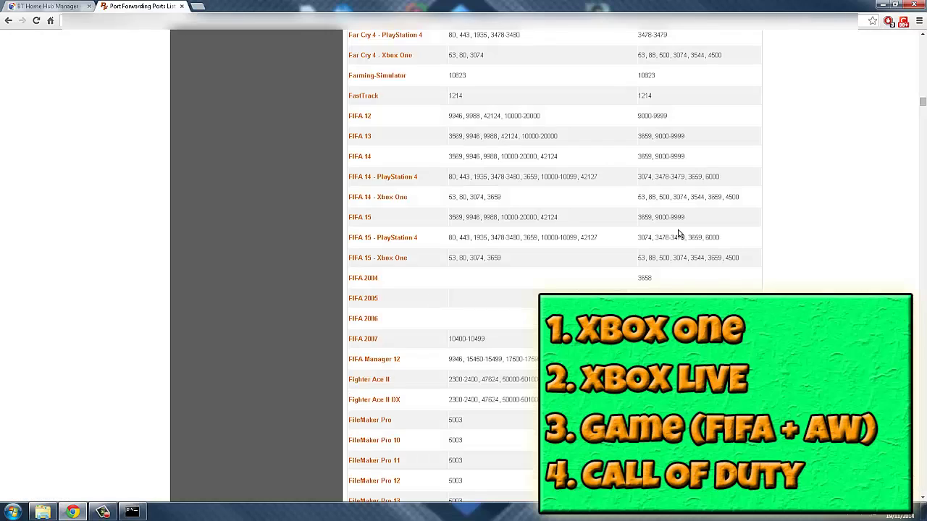
key("ctrl+Tab")
left_click(345, 279)
type("4500")
left_click(376, 279)
type("4500")
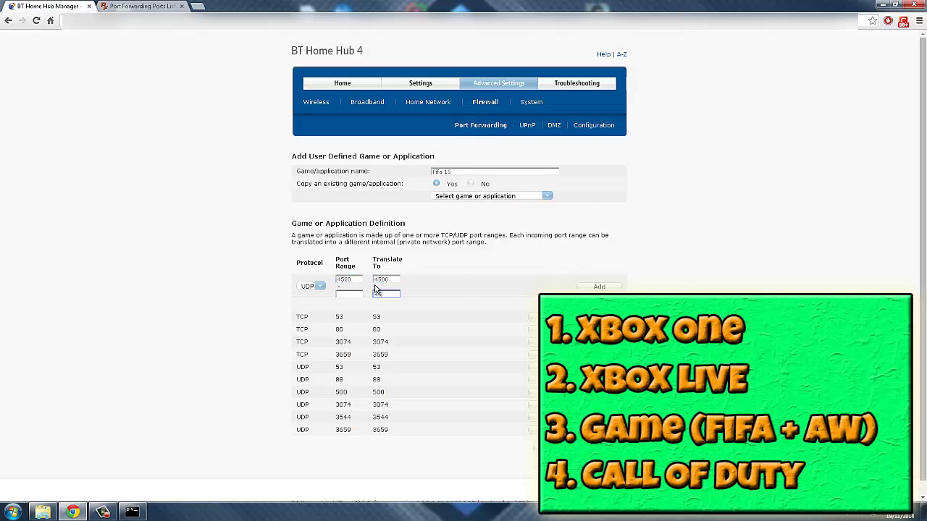
left_click(599, 286)
left_click(556, 460)
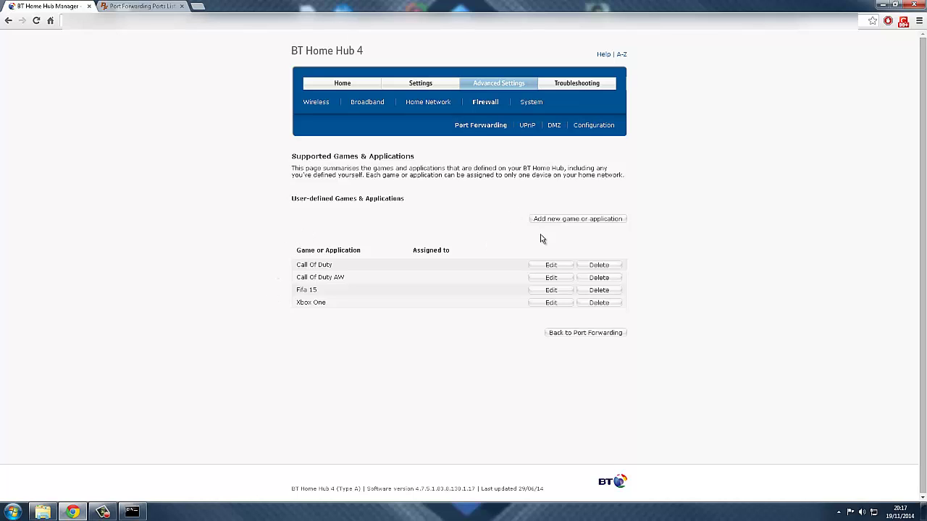
- Return to the port forwarding page and assign Call Of Duty AW to the device Unknown-50-1a-c5-8d-83-65
left_click(552, 332)
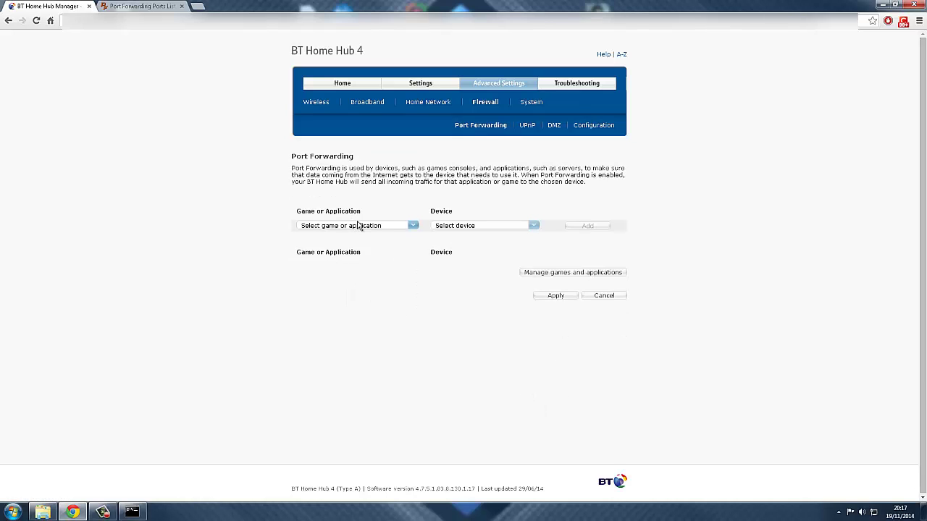
left_click(357, 225)
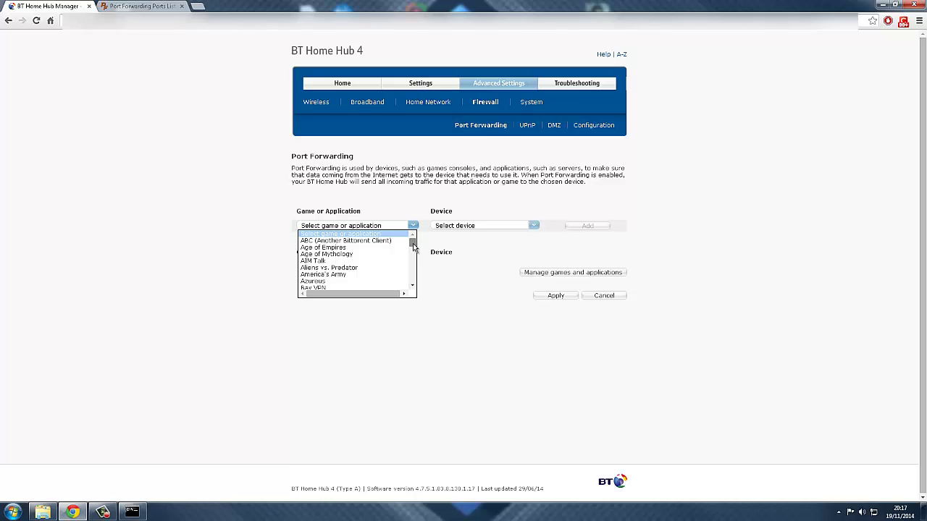
scroll(413, 249, "down", 3)
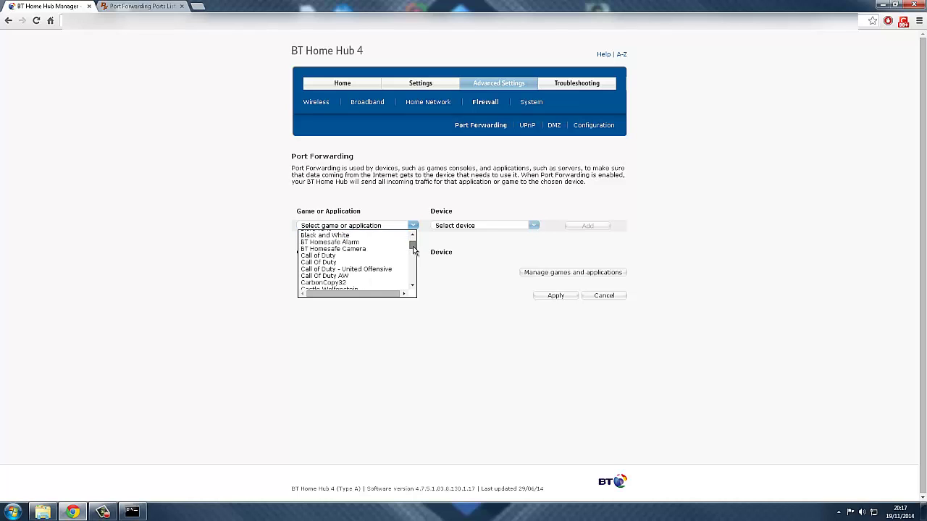
left_click(352, 276)
left_click(445, 227)
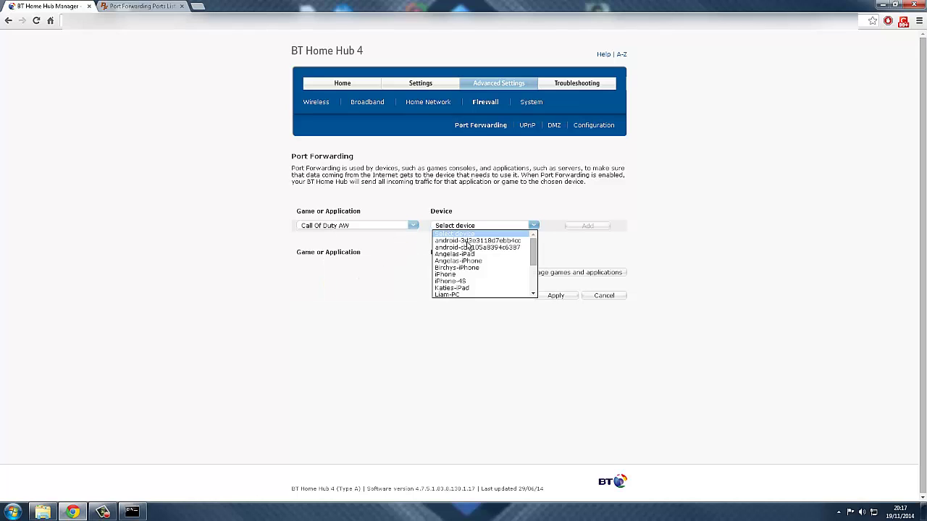
left_click(389, 275)
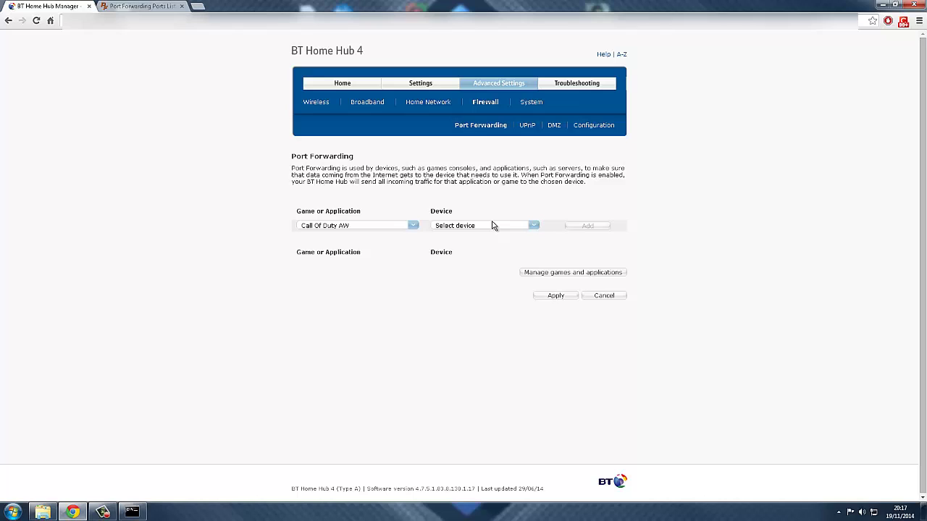
left_click(454, 227)
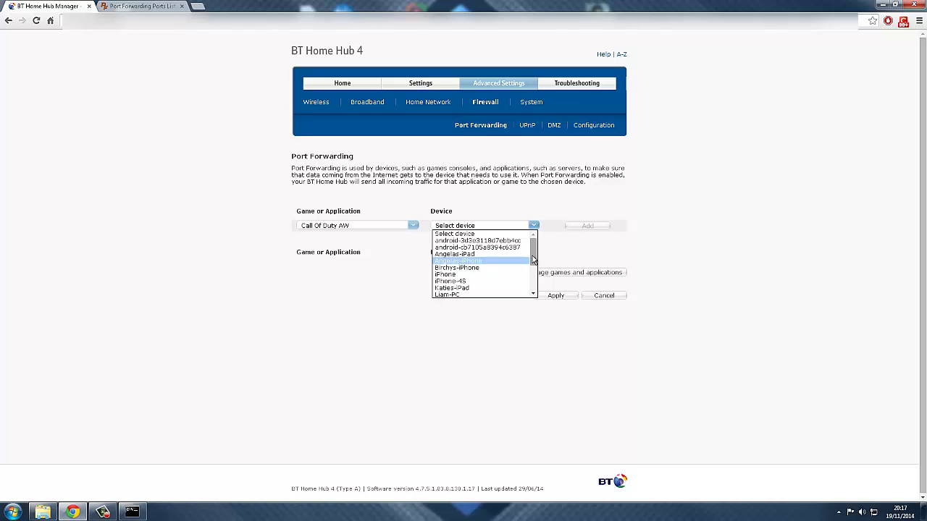
left_click_drag(534, 259, 522, 295)
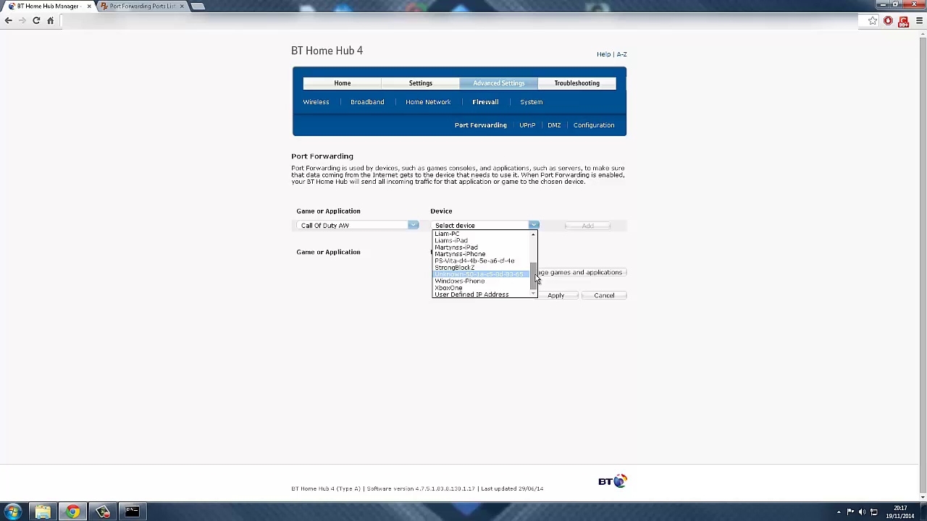
left_click_drag(536, 278, 539, 247)
scroll(521, 265, "down", 3)
left_click(502, 271)
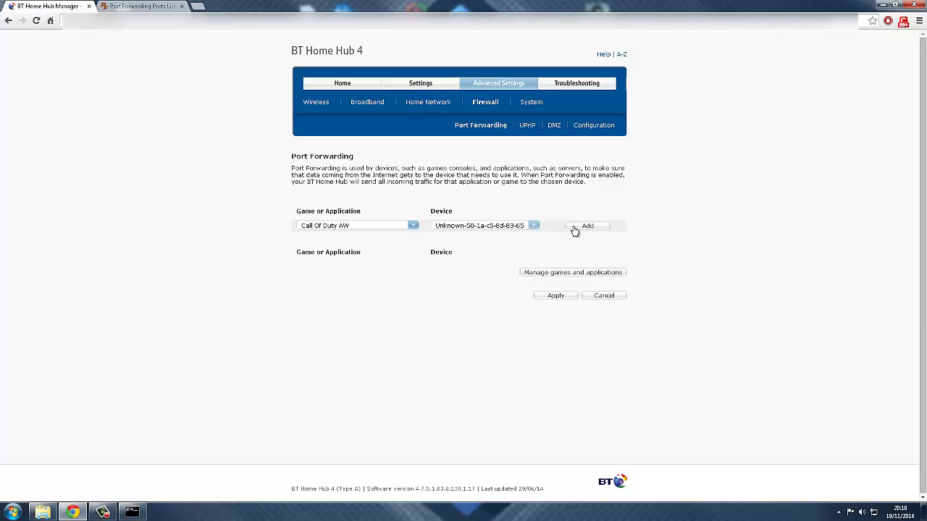
left_click(574, 230)
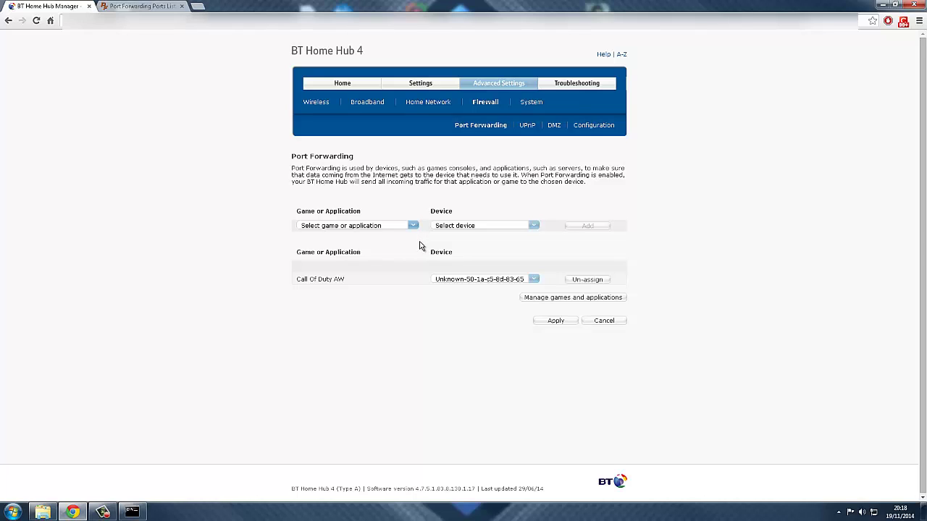
- Assign the Xbox One application to the device Unknown-50-1a-c5-8d-83-65
left_click(383, 228)
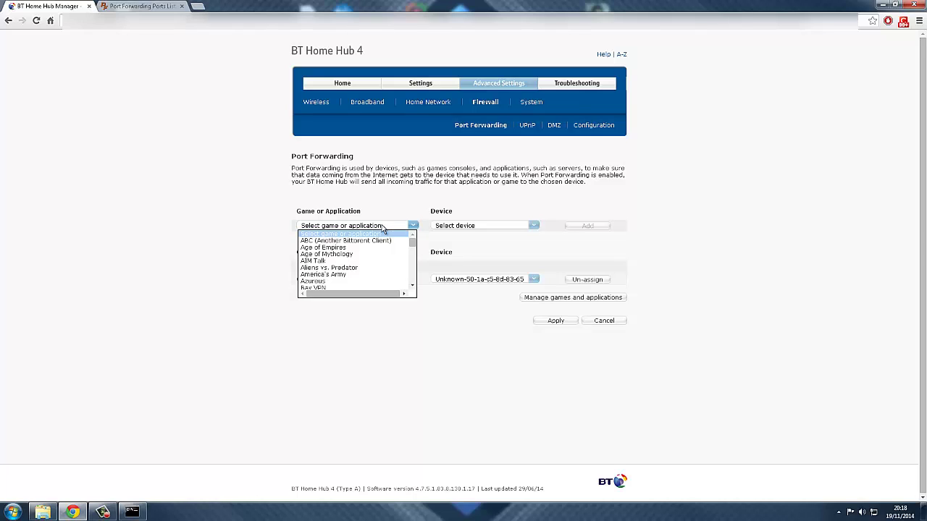
left_click_drag(412, 244, 413, 283)
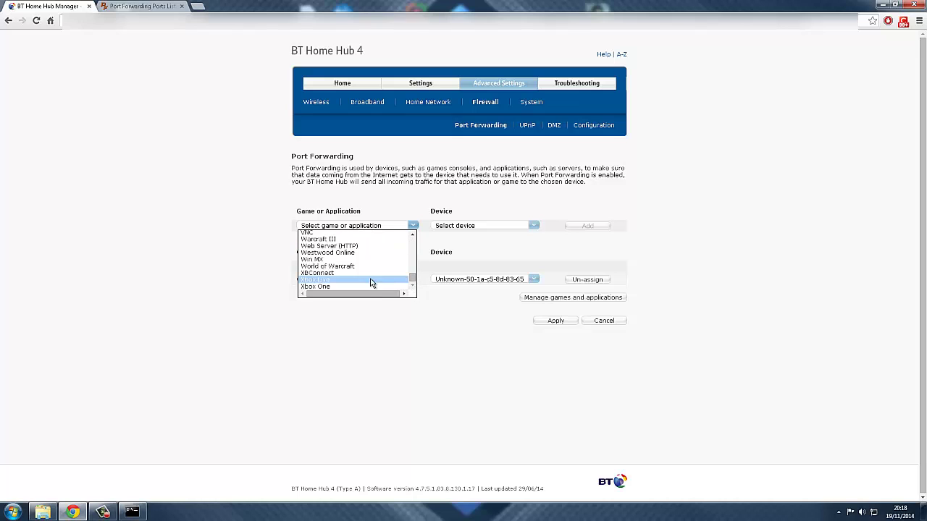
left_click(347, 287)
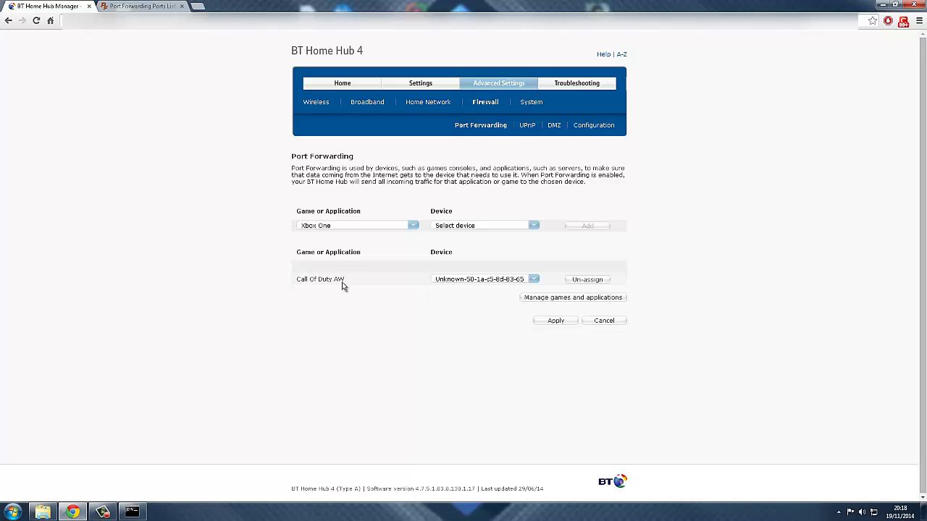
left_click(471, 227)
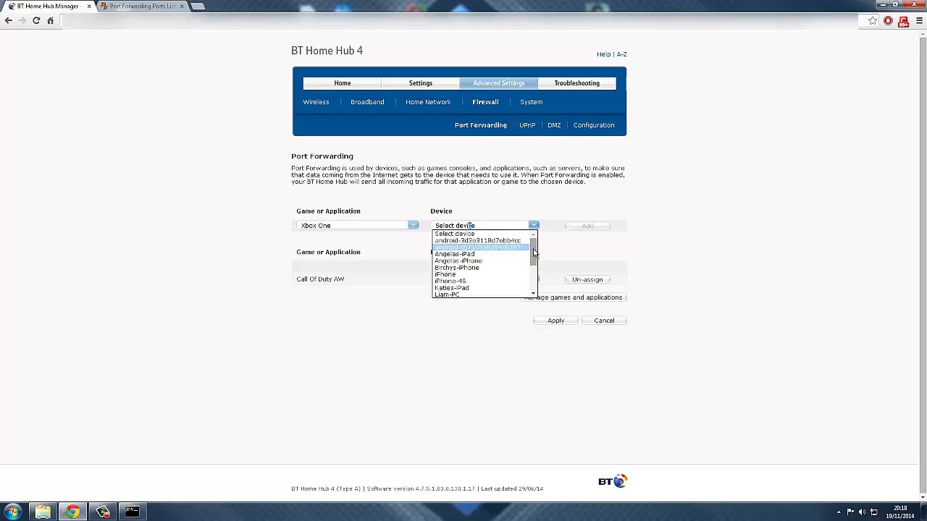
scroll(527, 291, "down", 3)
left_click(488, 275)
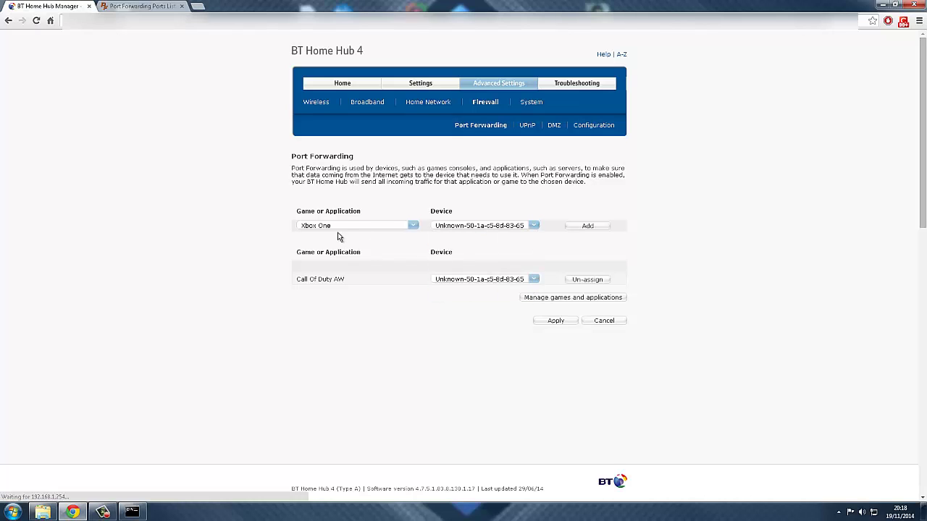
left_click(585, 230)
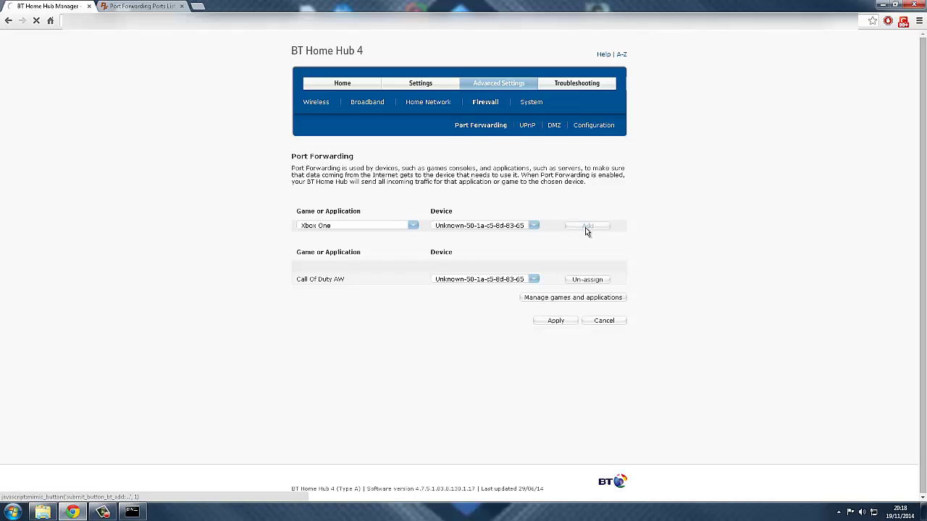
- Assign the Fifa 15 application to the device Unknown-50-1a-c5-8d-83-65
left_click(410, 224)
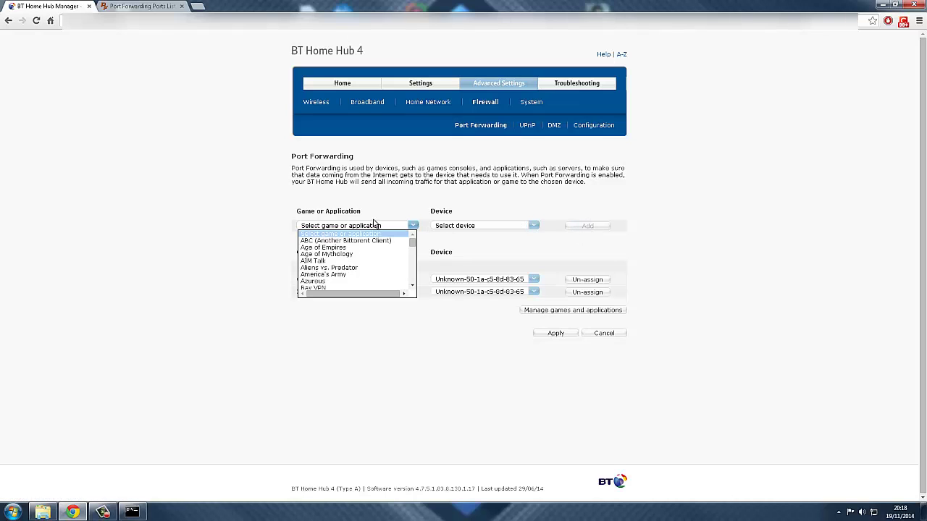
left_click_drag(415, 247, 415, 258)
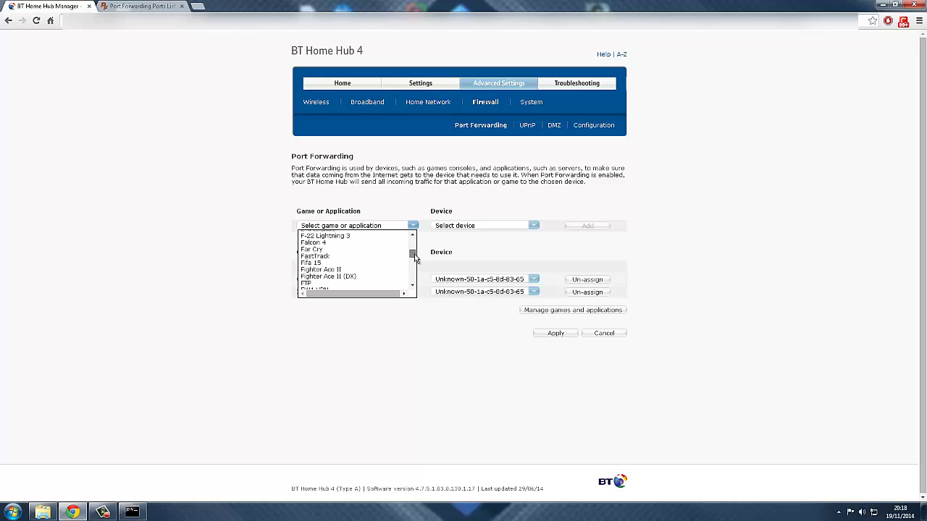
left_click(350, 262)
left_click(479, 227)
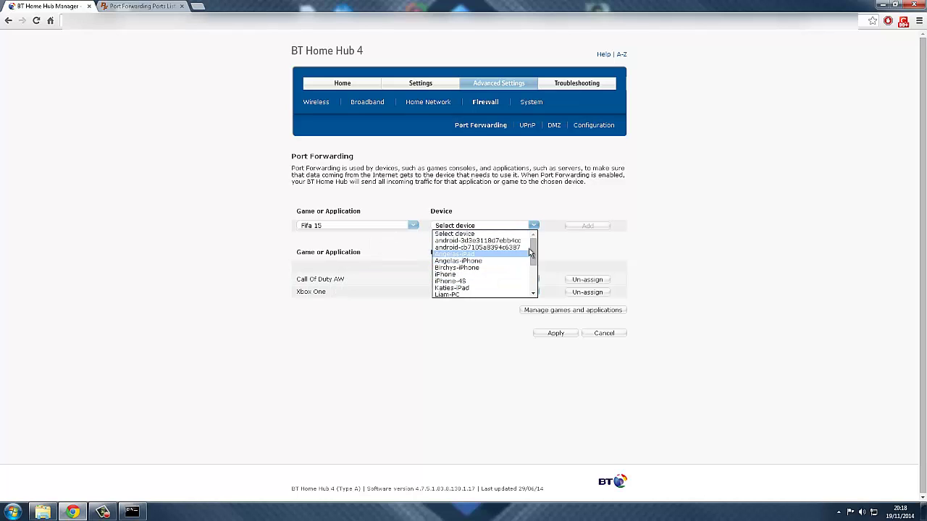
scroll(539, 257, "down", 3)
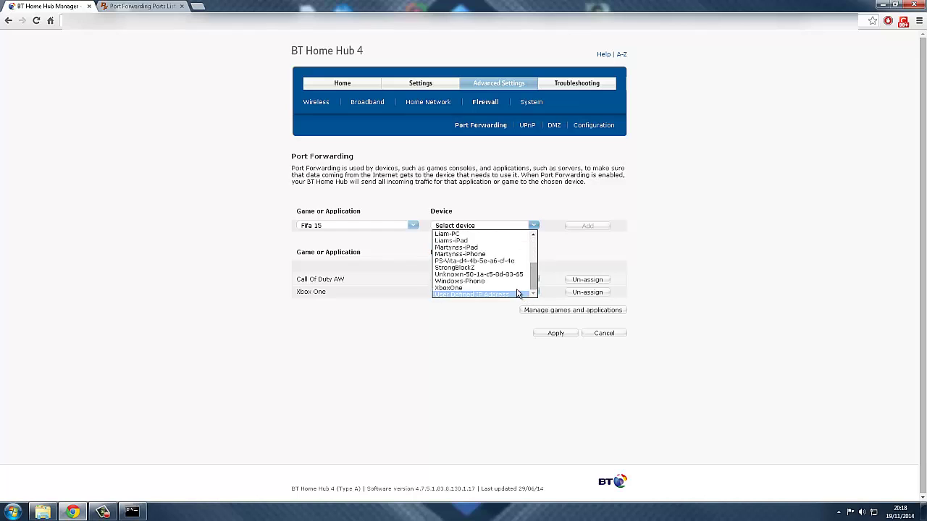
left_click(499, 274)
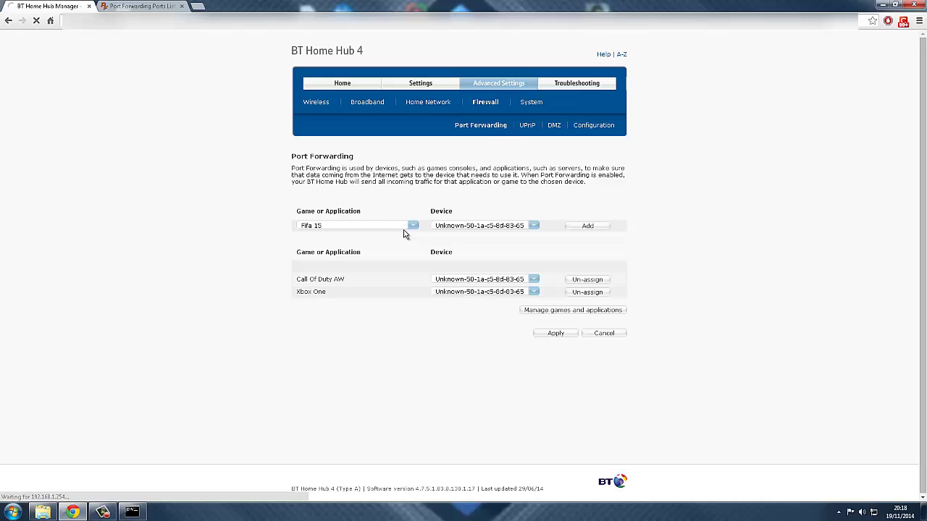
left_click(588, 225)
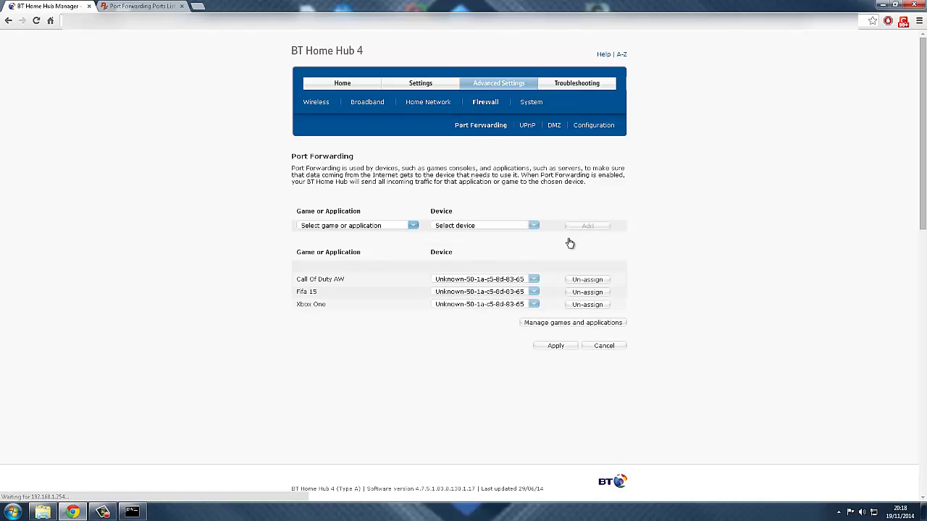
- Assign the Call Of Duty application to the device Unknown-50-1a-c5-8d-83-65
left_click(402, 225)
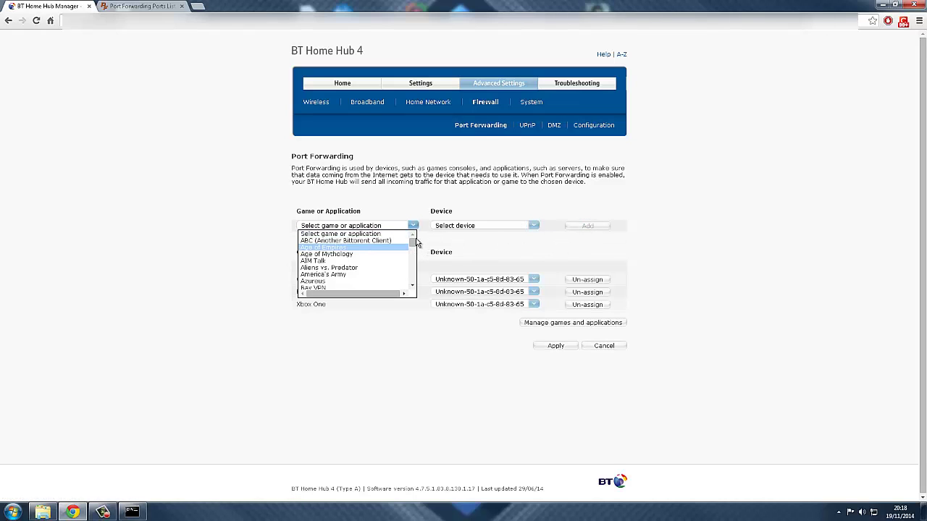
scroll(411, 285, "down", 3)
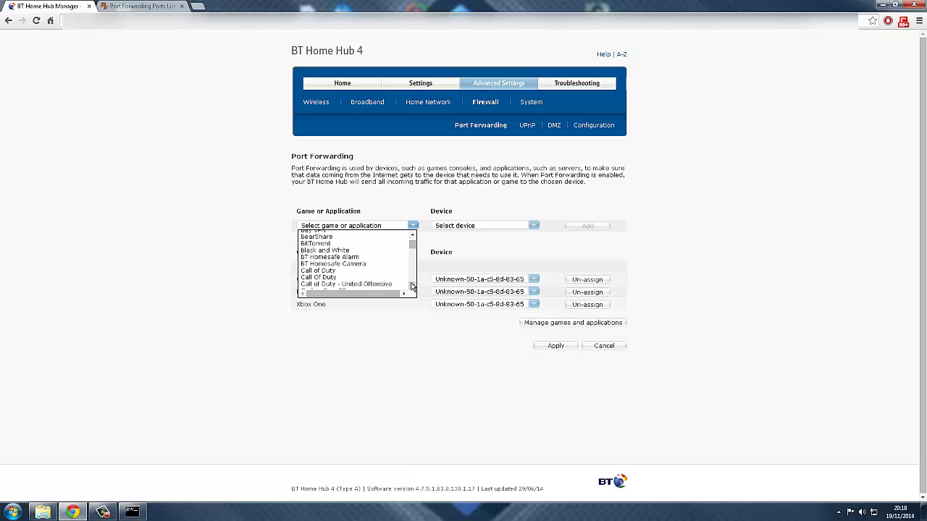
scroll(411, 286, "down", 1)
left_click(346, 244)
left_click(456, 227)
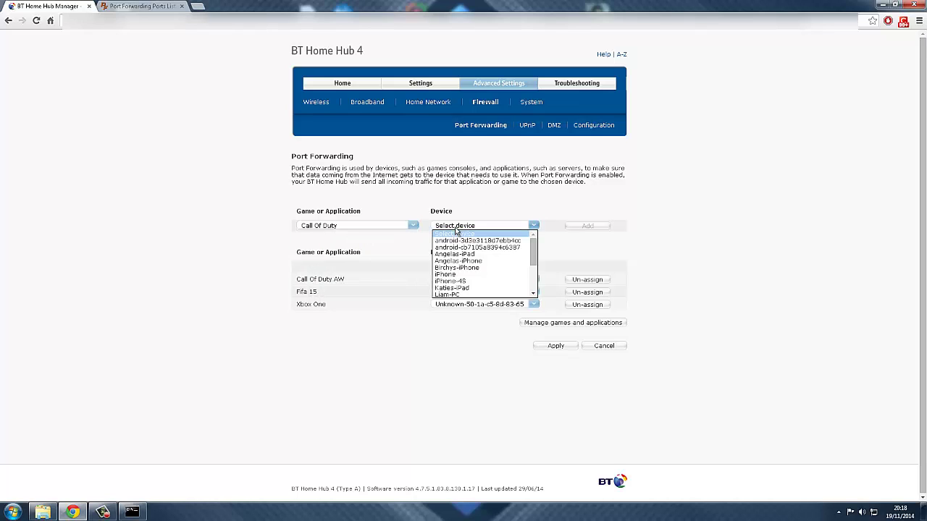
left_click_drag(534, 254, 534, 289)
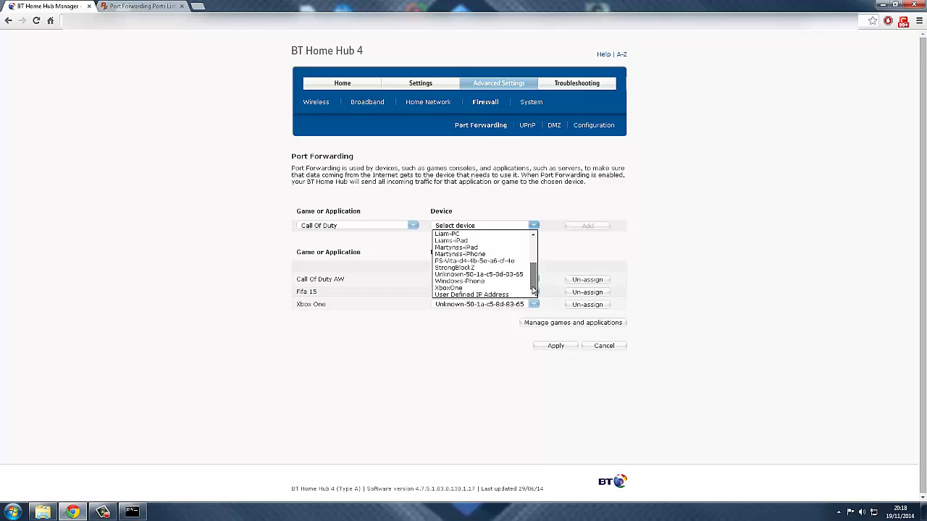
left_click(492, 275)
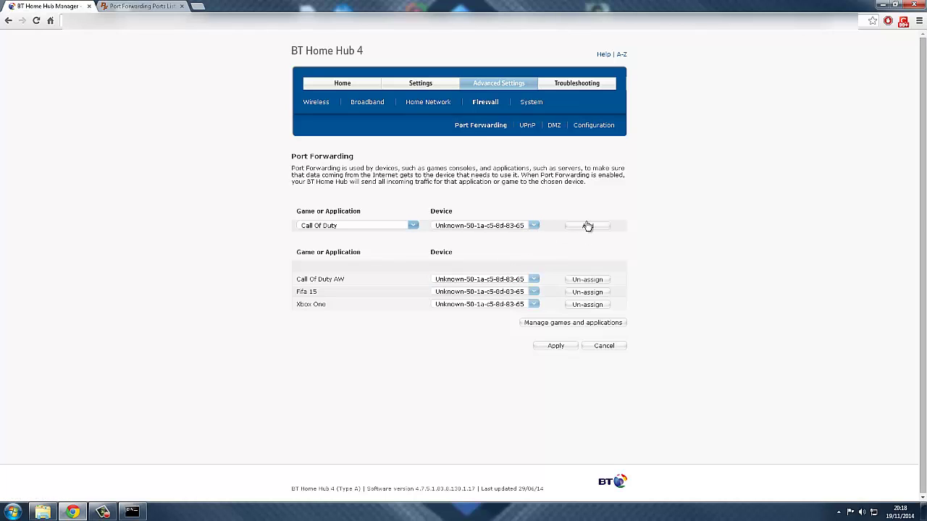
left_click(587, 226)
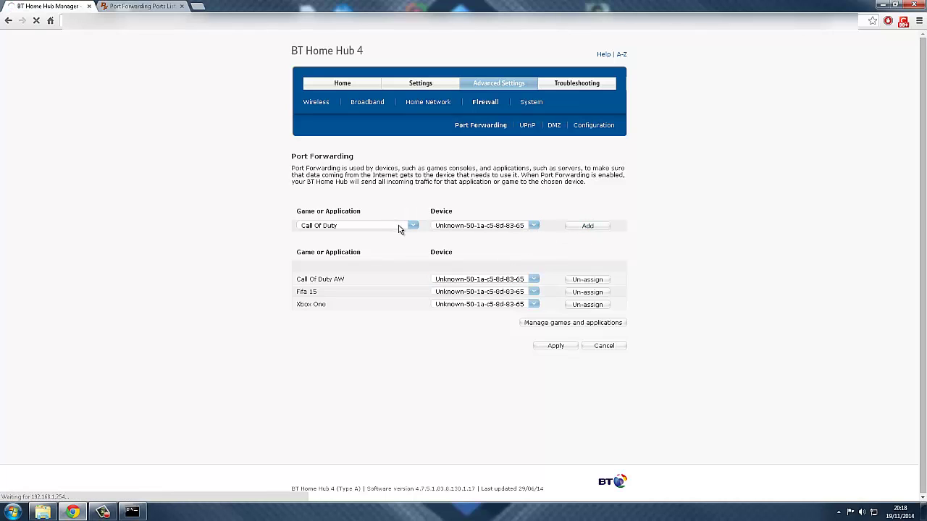
left_click(590, 227)
- Assign the Xbox Live application to the device Unknown-50-1a-c5-8d-83-65 and apply the port forwarding settings
left_click(386, 228)
left_click_drag(413, 244, 414, 288)
left_click(372, 288)
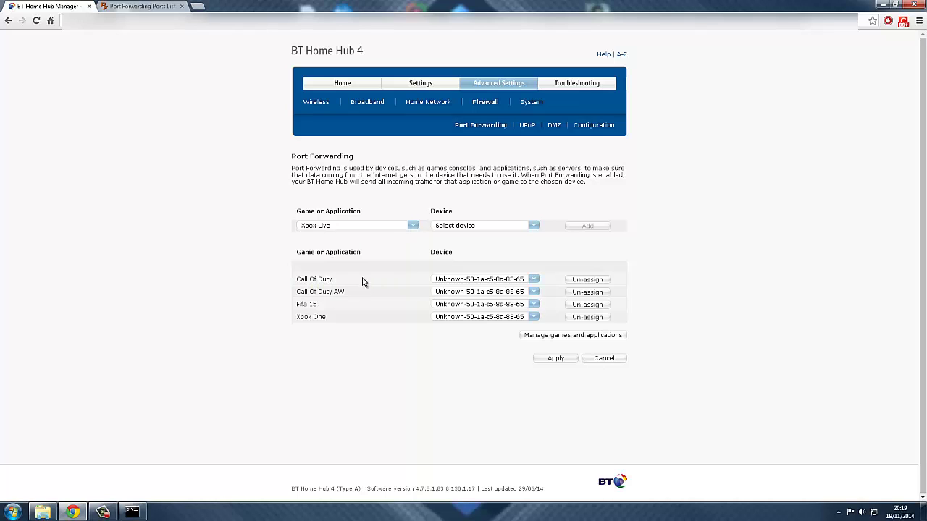
left_click(474, 226)
scroll(507, 282, "down", 5)
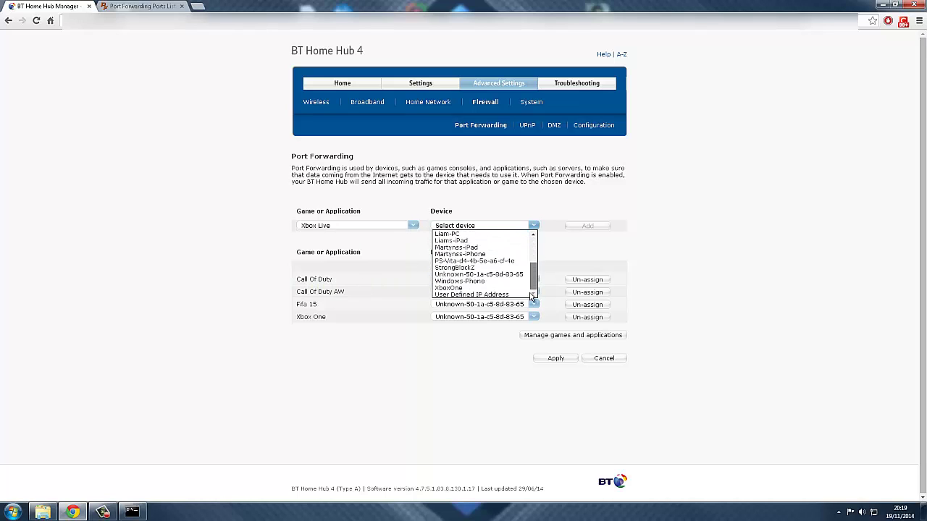
left_click(507, 275)
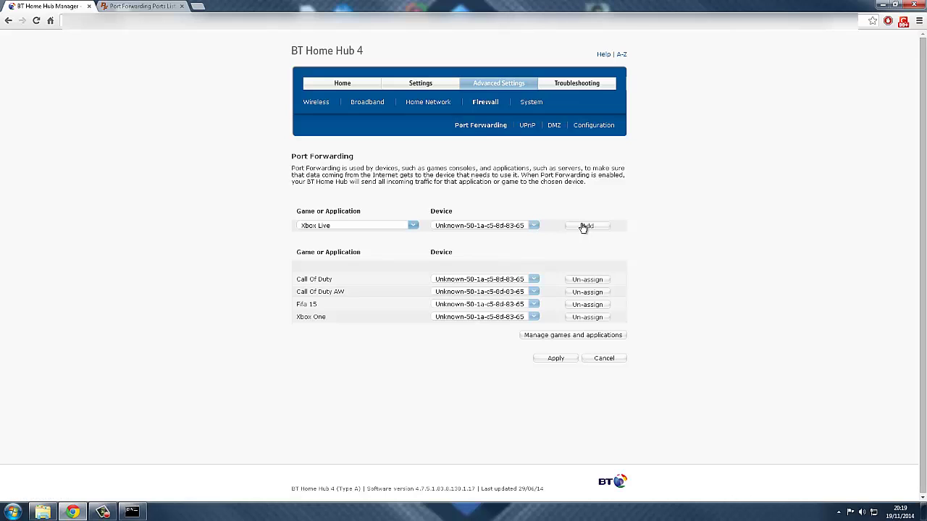
left_click(585, 226)
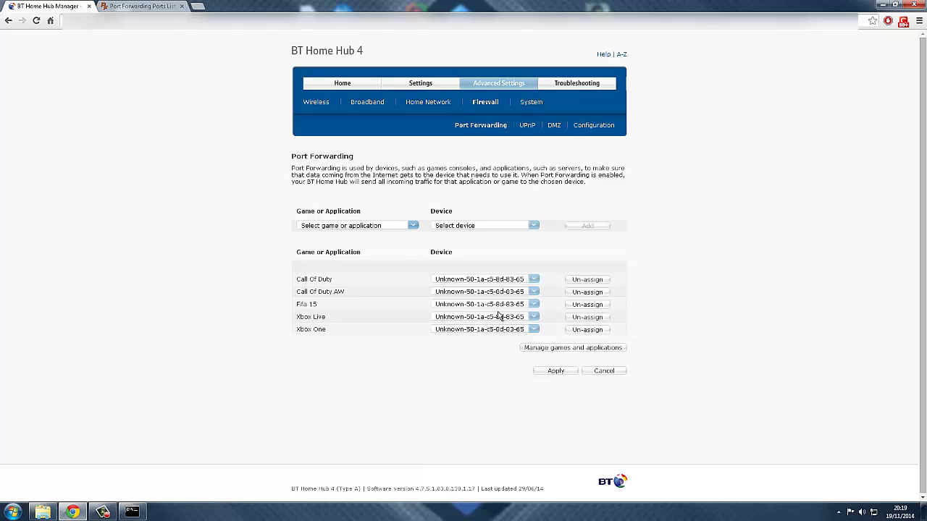
left_click(553, 372)
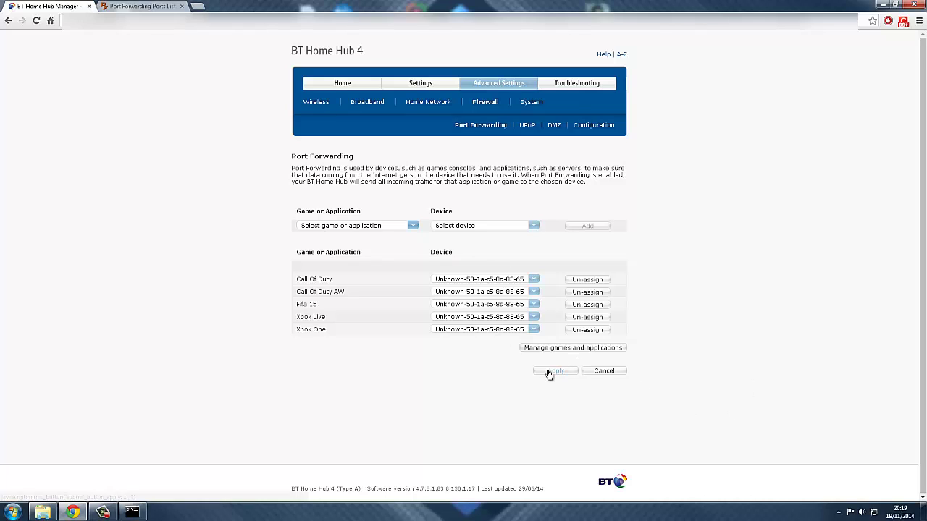